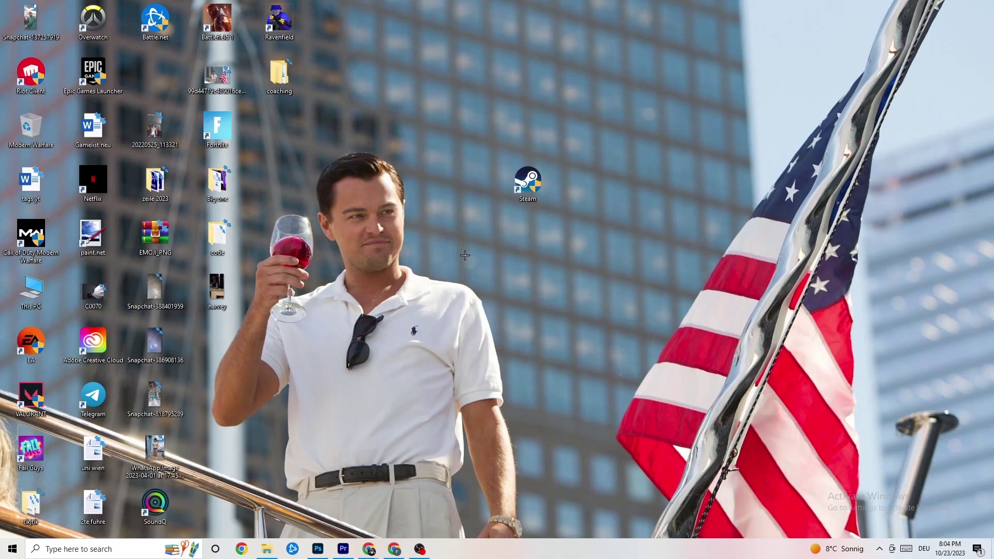
Review the Steam desktop shortcut's compatibility properties, including the available compatibility mode choices, and accept the settings.
left_click_drag(527, 182, 462, 223)
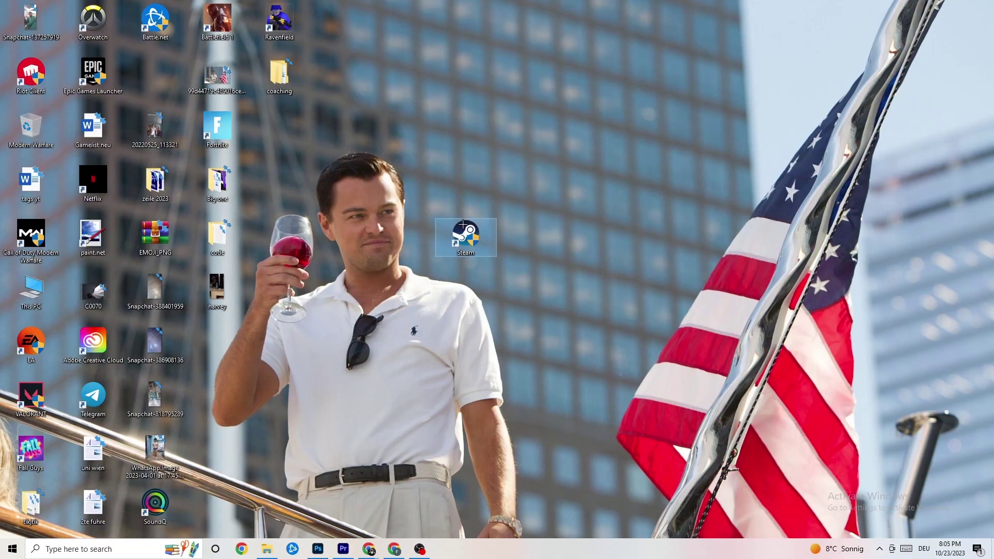
right_click(469, 239)
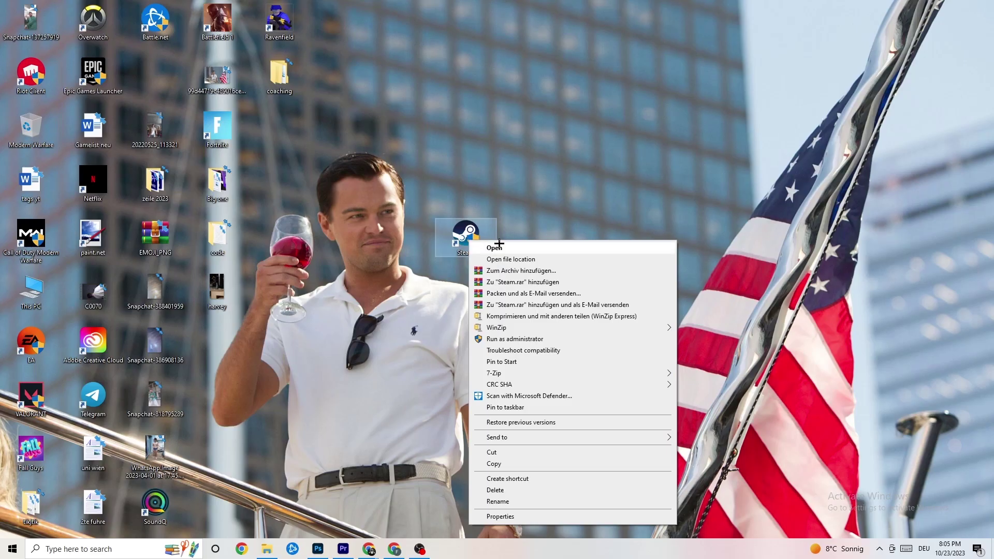
left_click(531, 516)
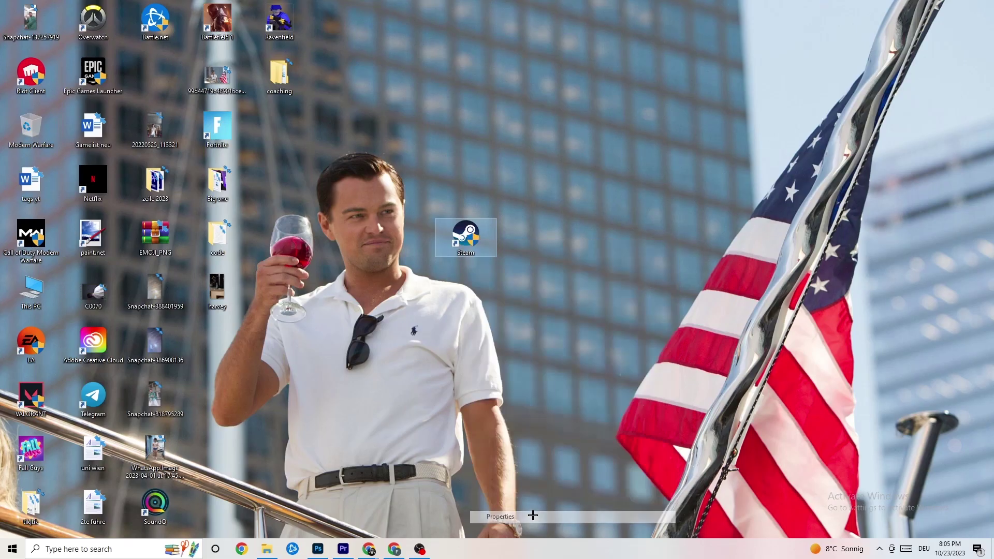
left_click_drag(546, 249, 466, 138)
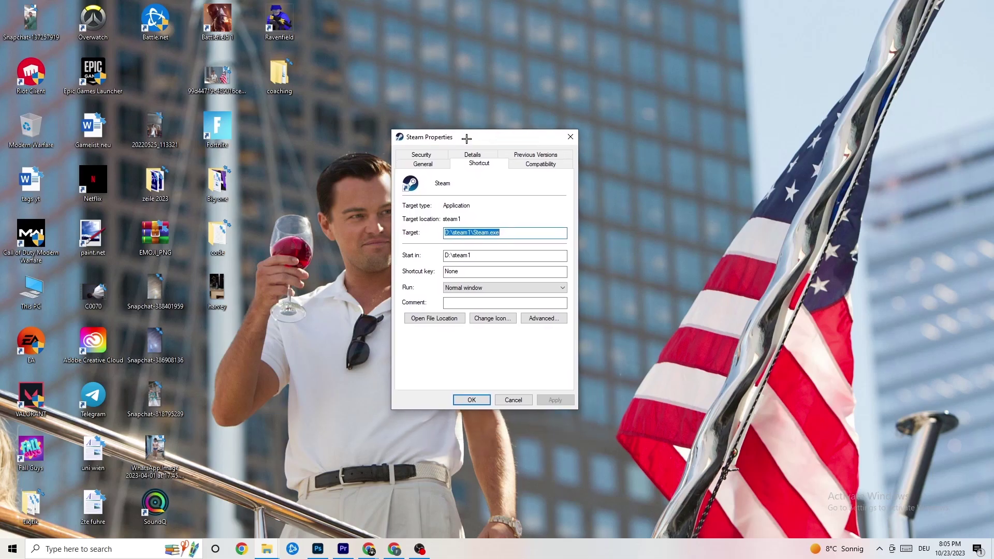
left_click(537, 164)
left_click_drag(503, 142, 481, 75)
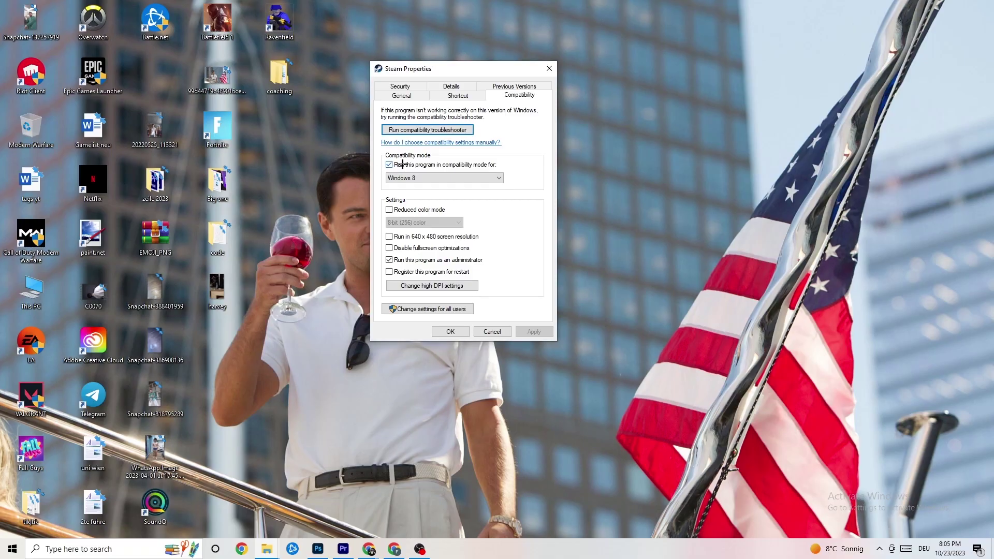
left_click(495, 177)
left_click(519, 167)
left_click(451, 330)
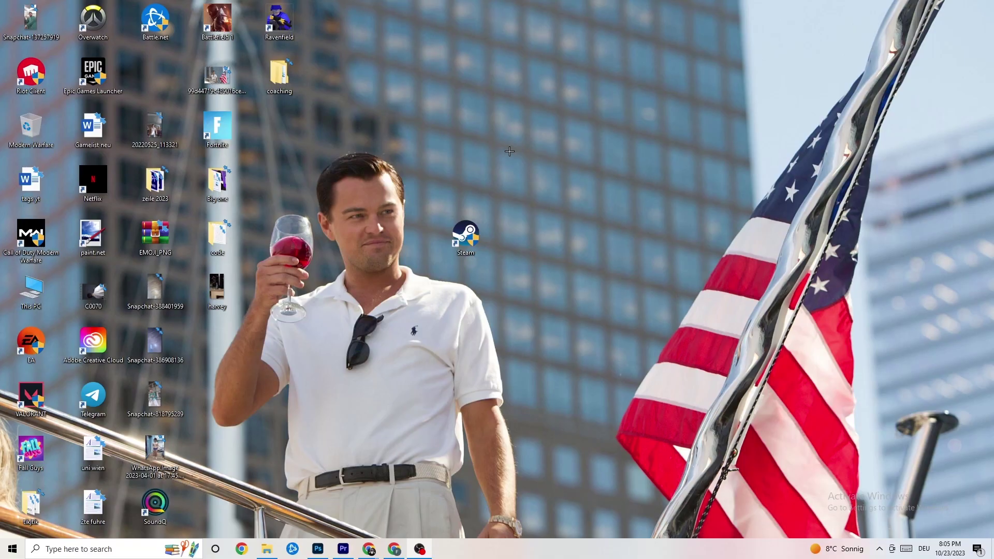
left_click_drag(479, 239, 479, 133)
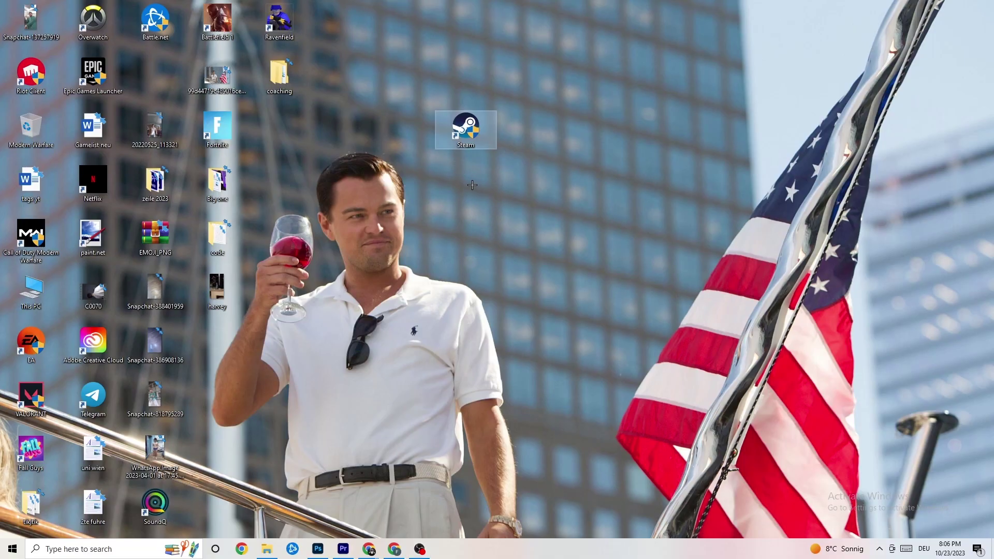
left_click_drag(467, 123, 406, 179)
left_click(431, 141)
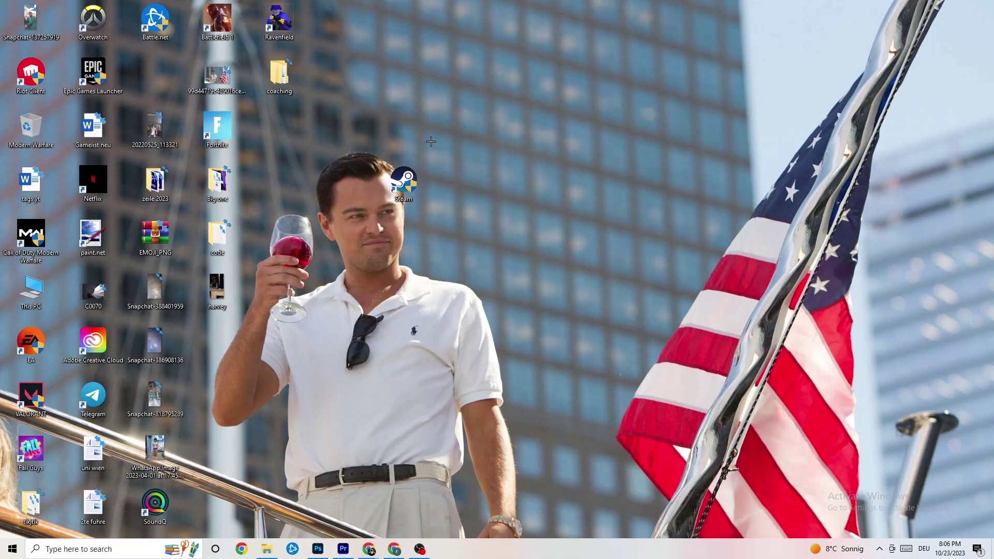
left_click_drag(387, 176, 452, 175)
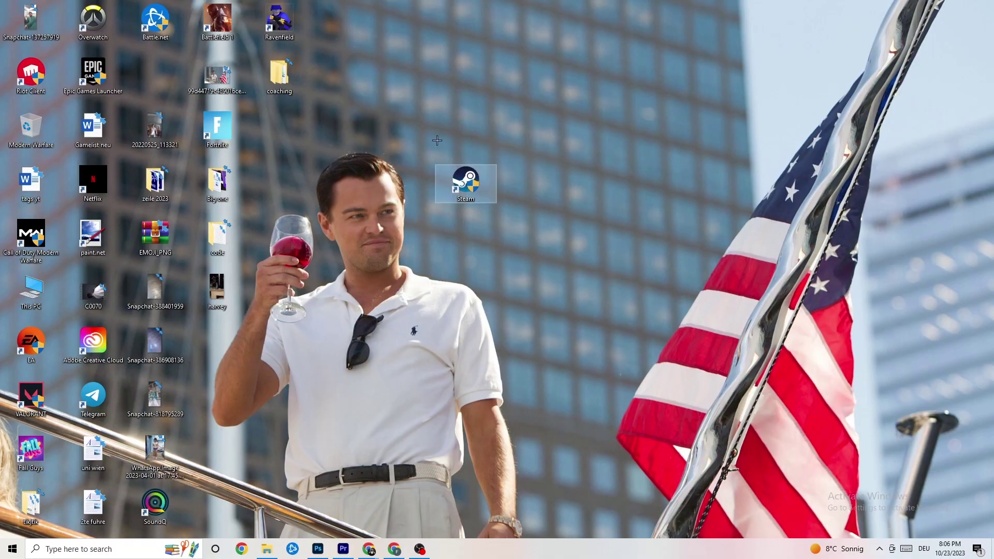
Reopen the Steam shortcut's properties to check the compatibility settings once more, and close them.
right_click(463, 196)
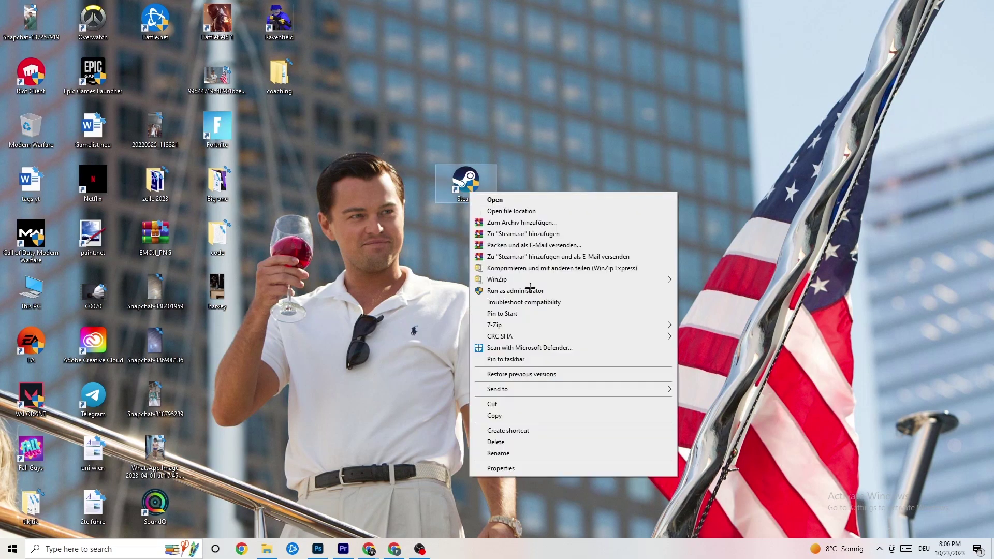
left_click(521, 466)
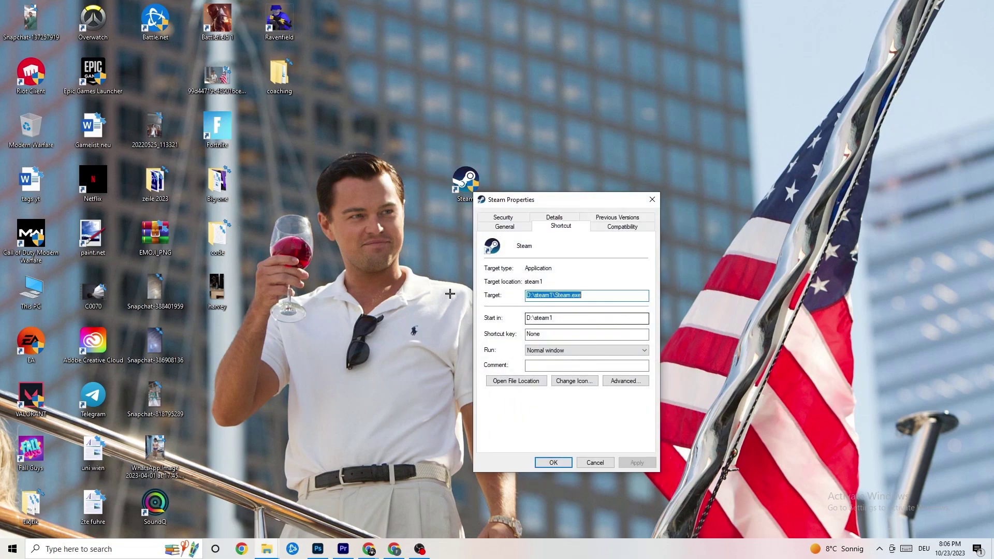
left_click(622, 226)
left_click(653, 200)
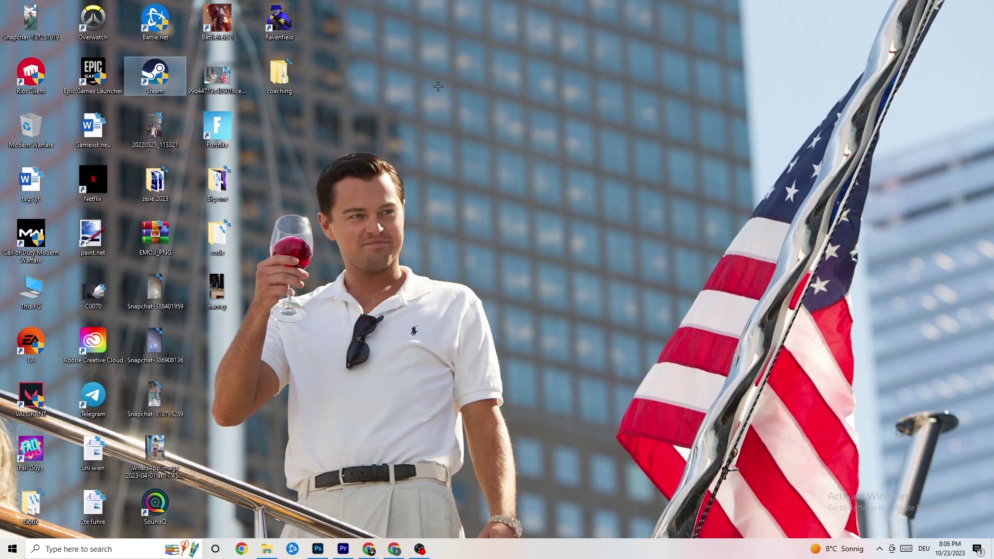
left_click(482, 101)
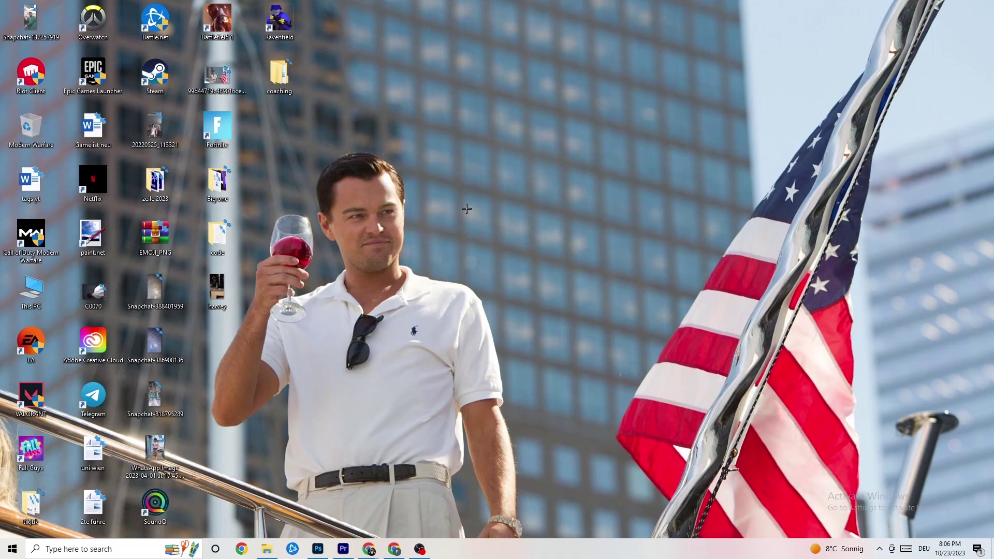
Open Task Manager and maximize its window.
right_click(458, 553)
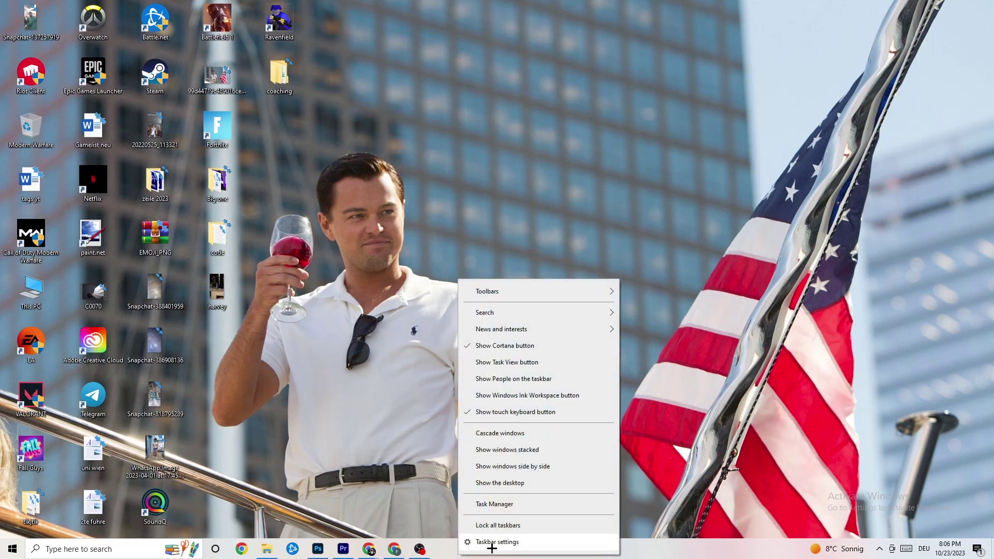
left_click(506, 505)
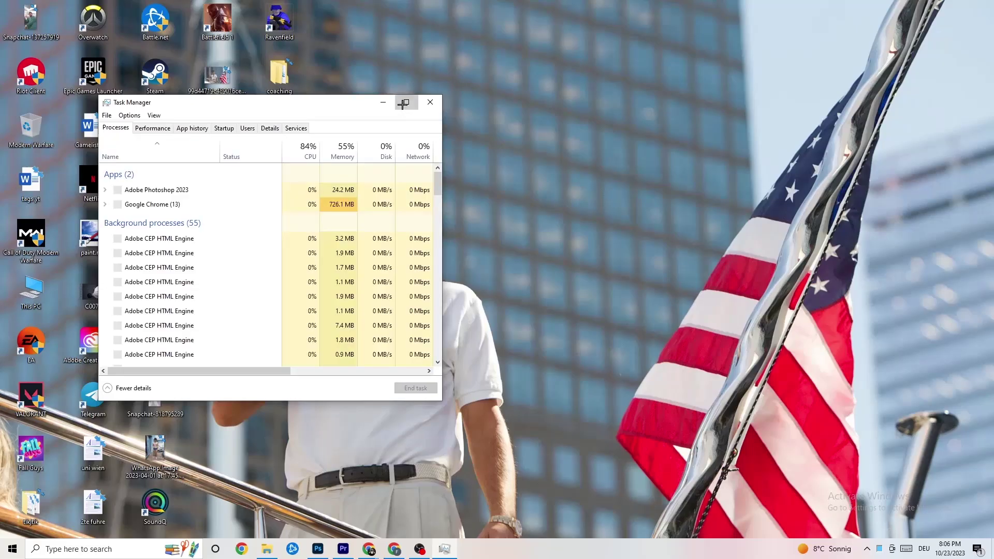
left_click(406, 102)
left_click_drag(434, 7, 428, 42)
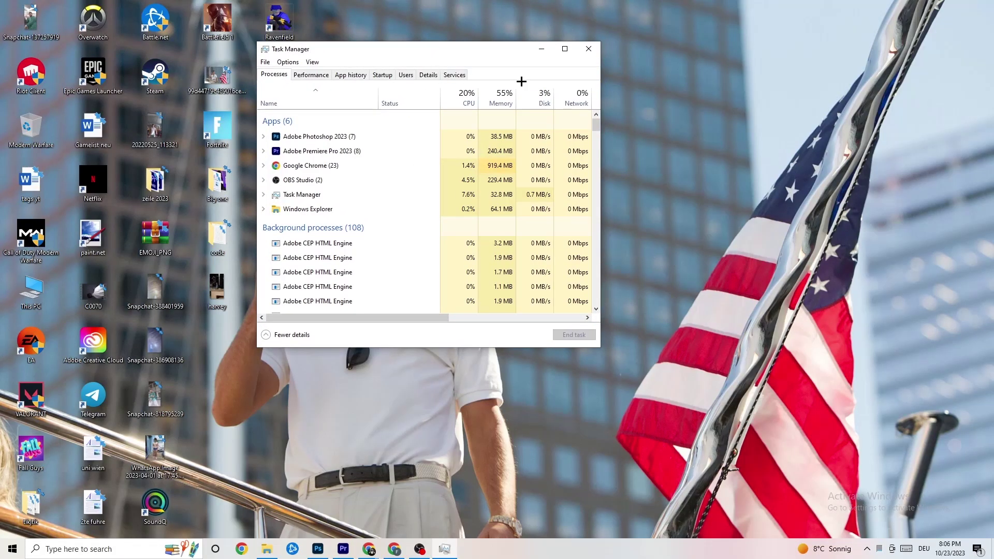
left_click(565, 50)
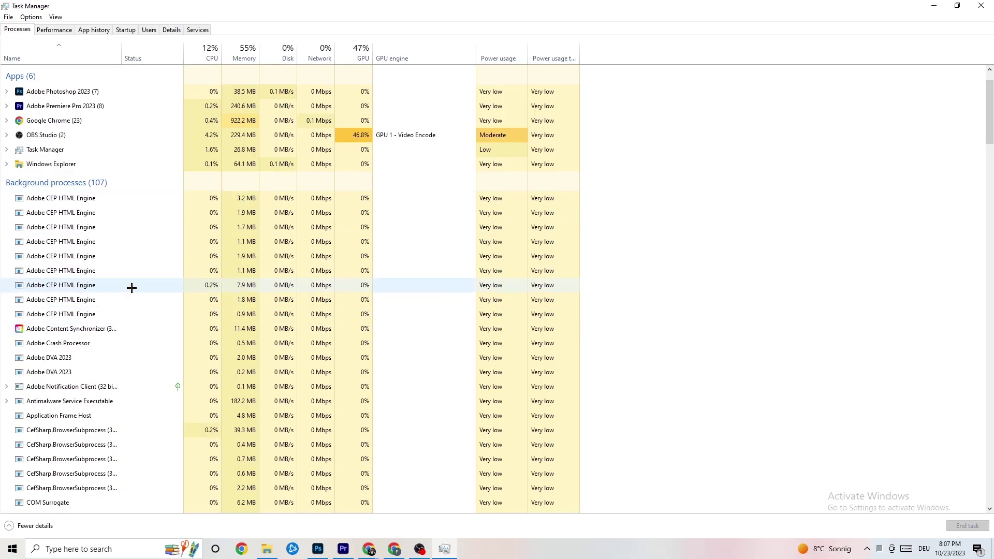
Look through the running processes and end the Adobe Photoshop 2023 task.
scroll(131, 286, "down", 13)
scroll(263, 256, "down", 4)
scroll(262, 255, "up", 17)
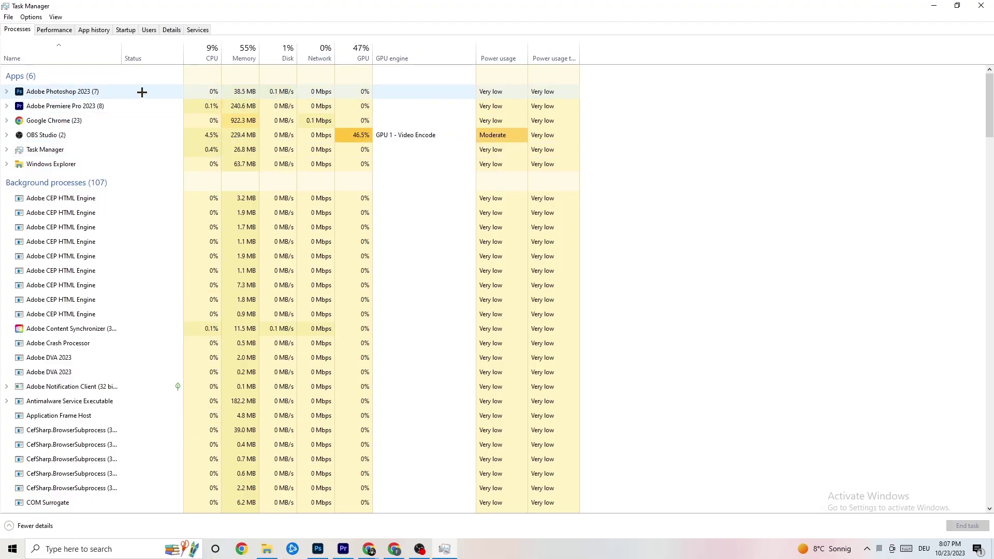
right_click(255, 92)
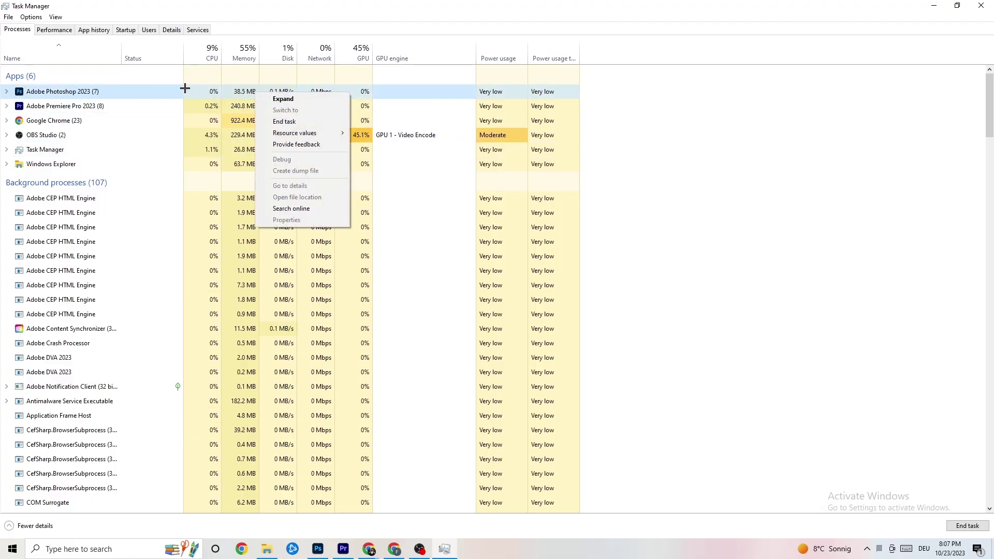
right_click(136, 96)
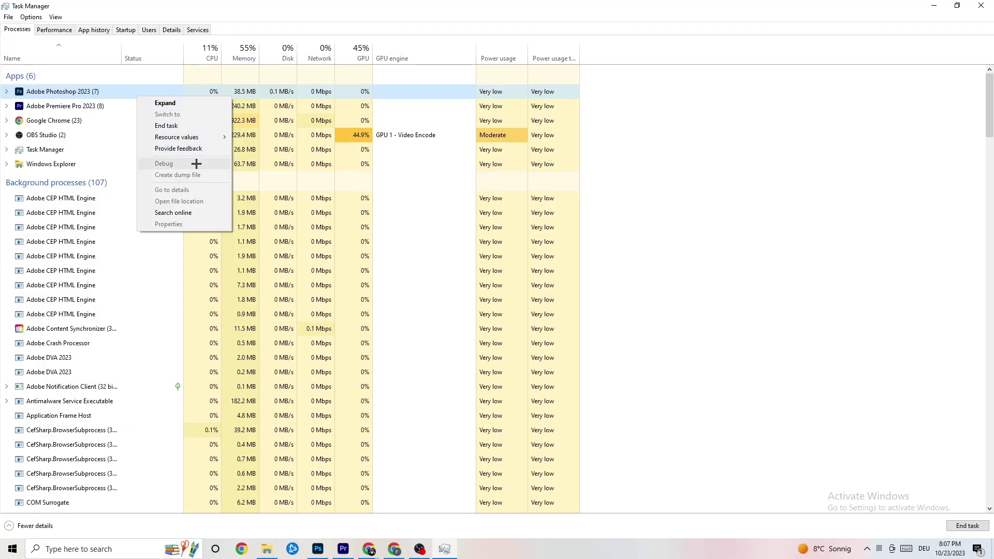
left_click(197, 126)
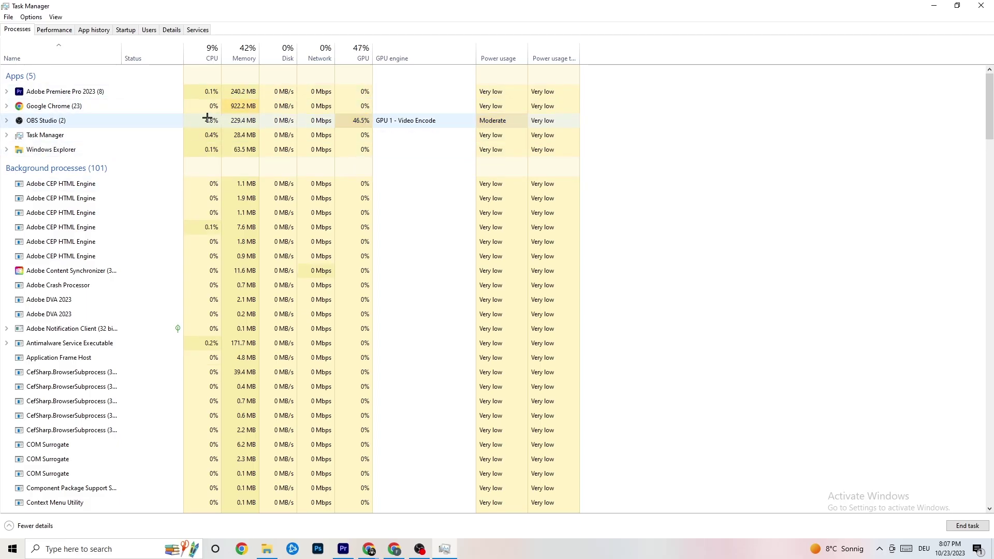
left_click(445, 549)
left_click(445, 550)
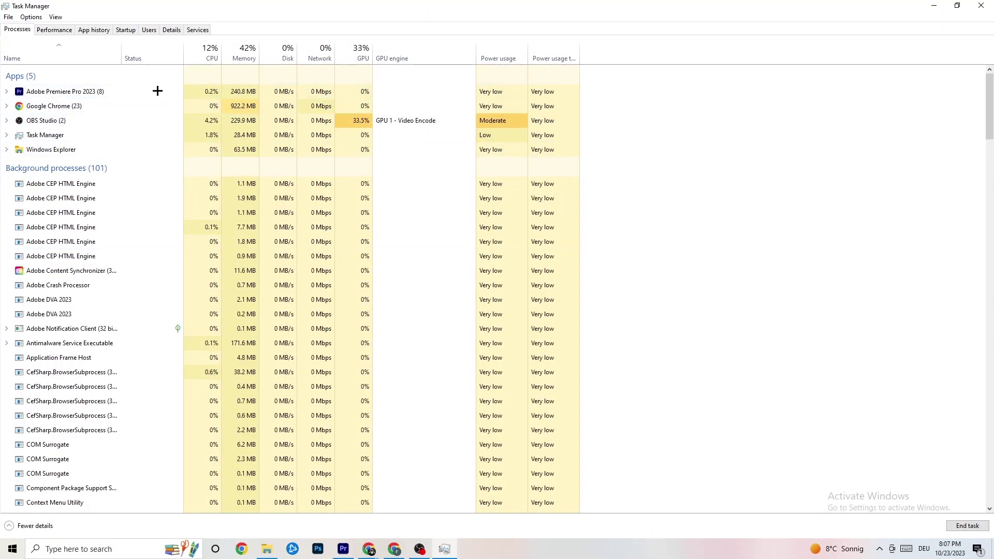
right_click(98, 89)
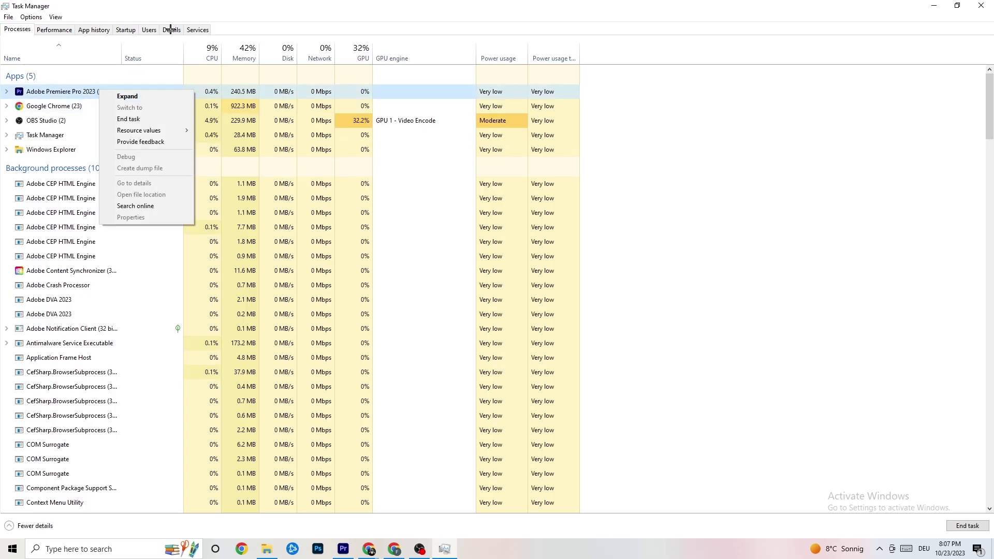
left_click(62, 29)
left_click(104, 30)
left_click(129, 29)
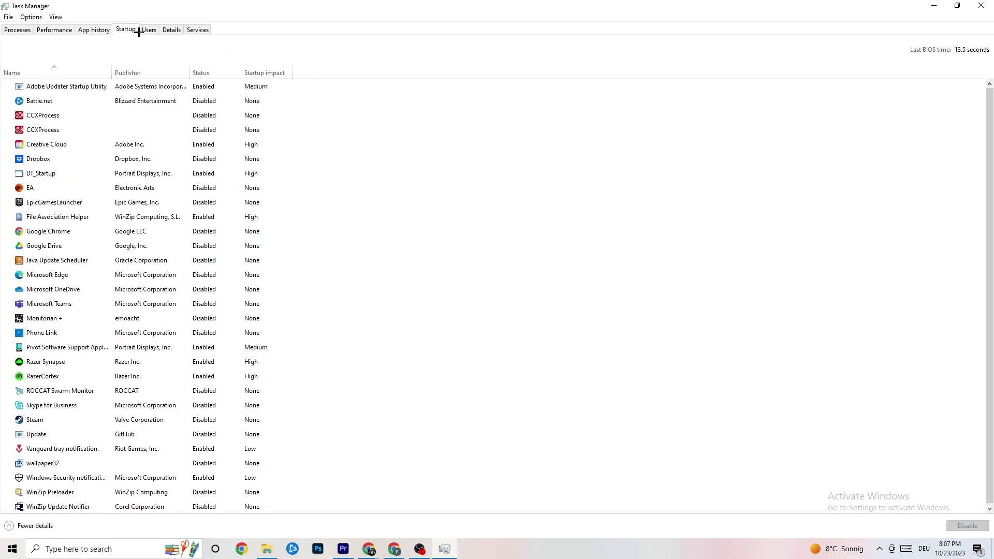
left_click(148, 31)
left_click(173, 32)
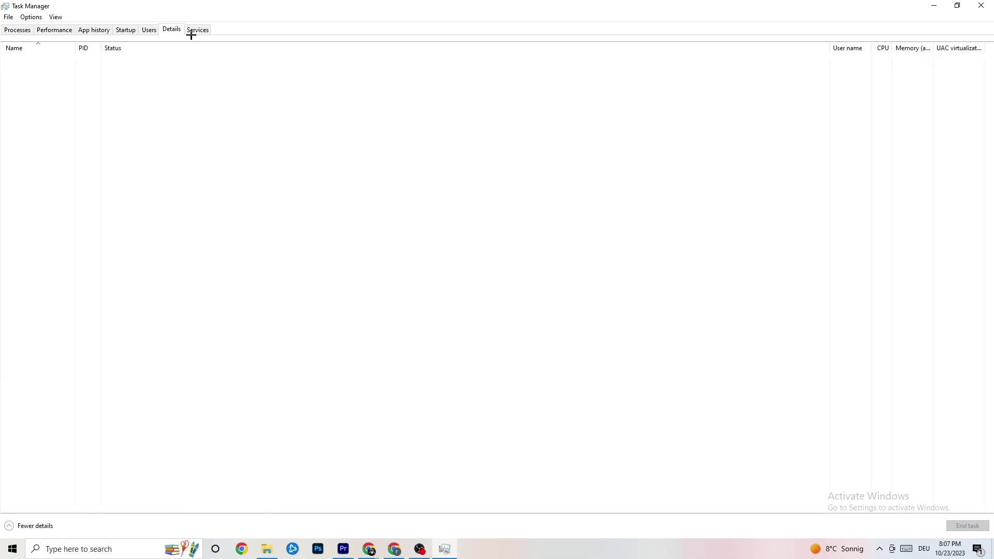
left_click(17, 30)
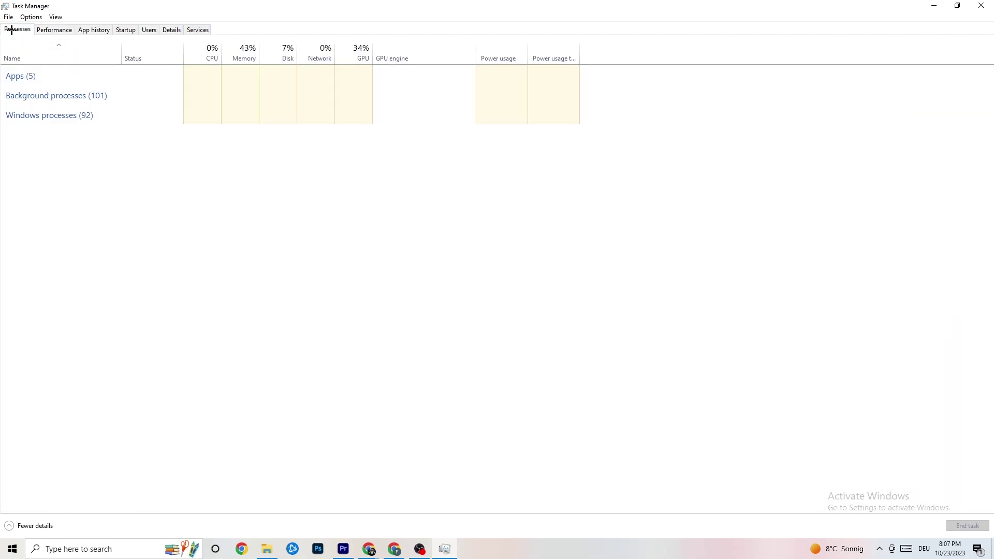
Examine the priority options for the Adobe Premiere Pro process in the detailed process list.
left_click(171, 30)
right_click(83, 80)
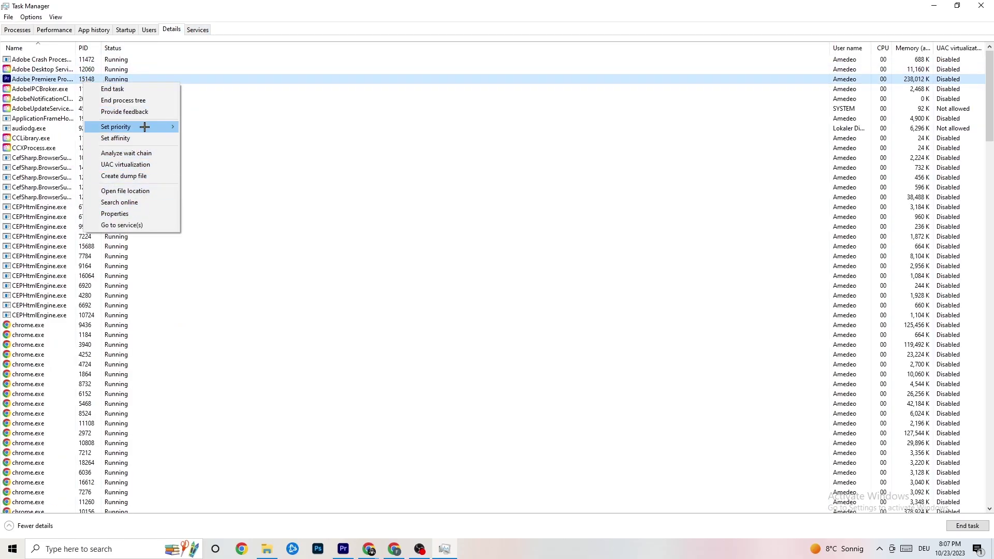
left_click(29, 32)
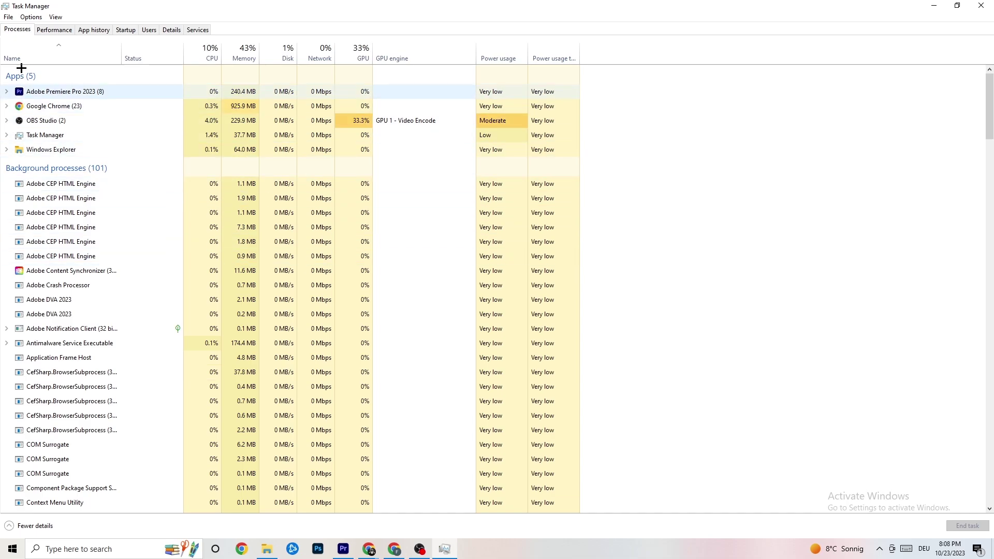
left_click(171, 29)
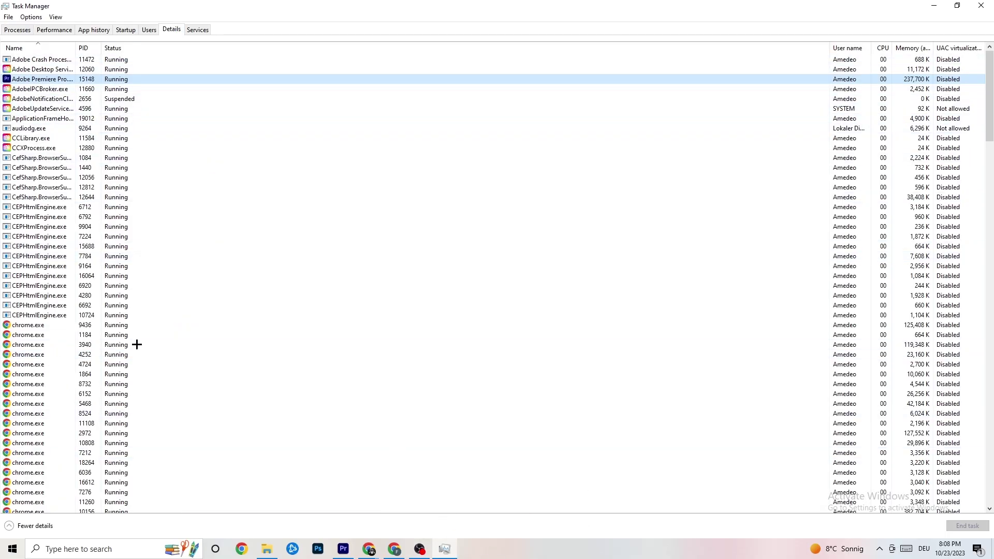
right_click(112, 80)
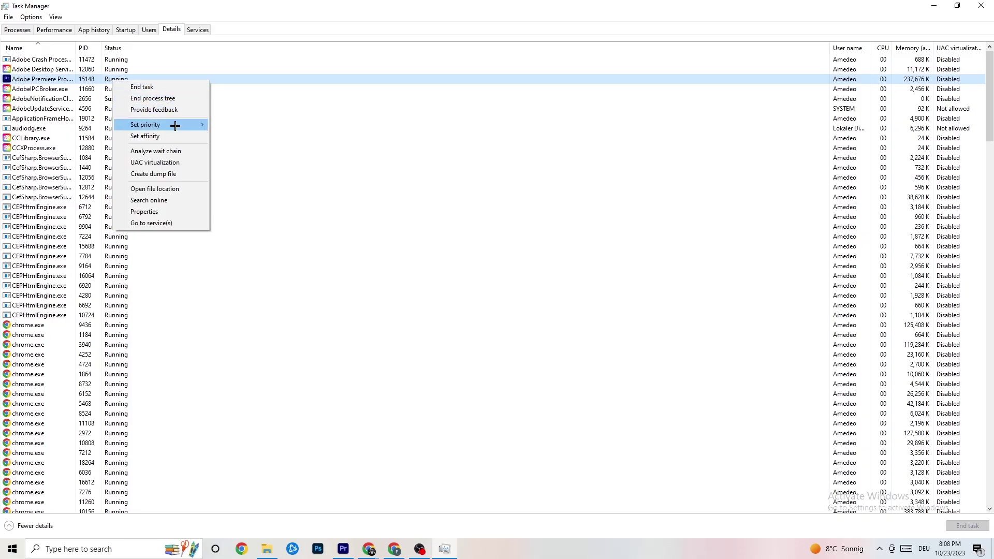
mouse_move(175, 126)
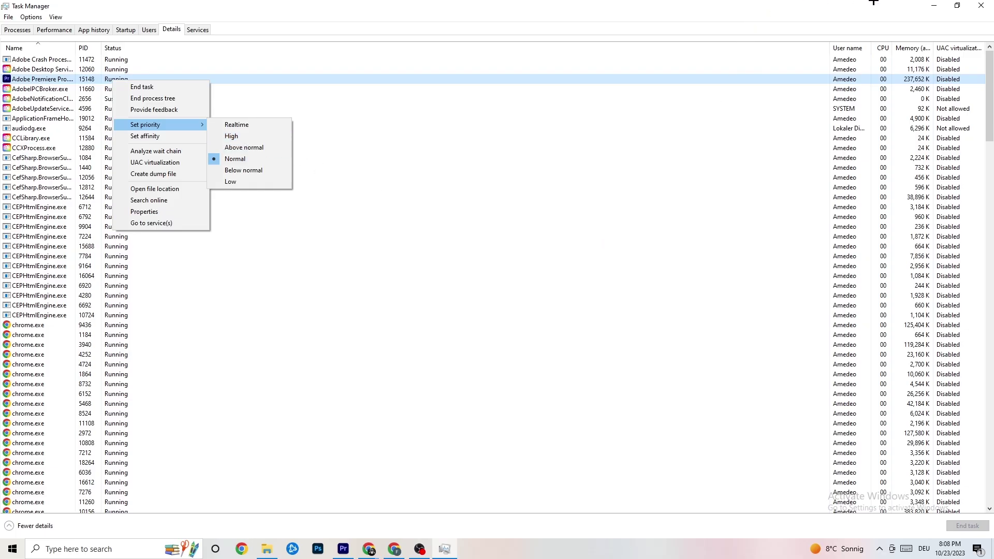
left_click(235, 61)
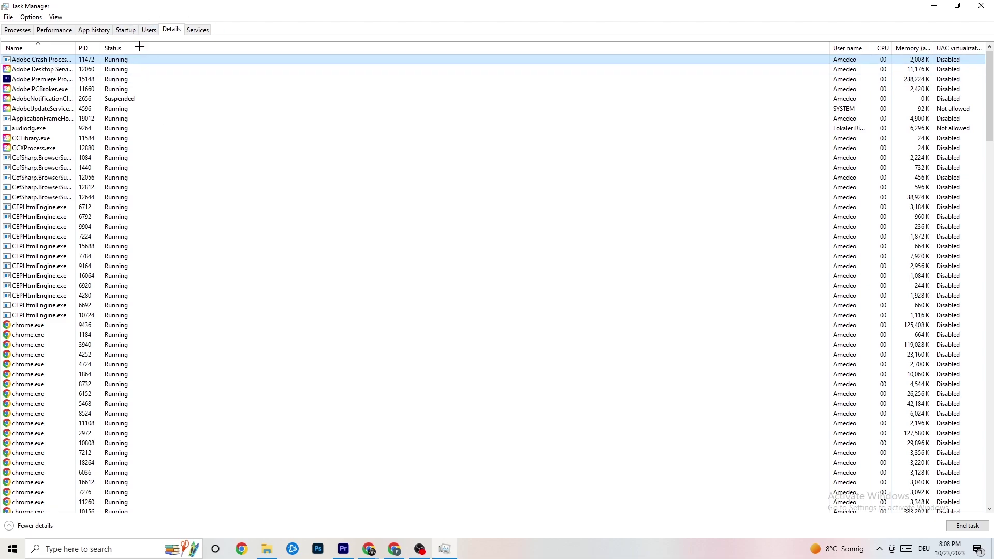
Show the list of startup programs and inspect the options available for Adobe Updater Startup Utility.
left_click(126, 30)
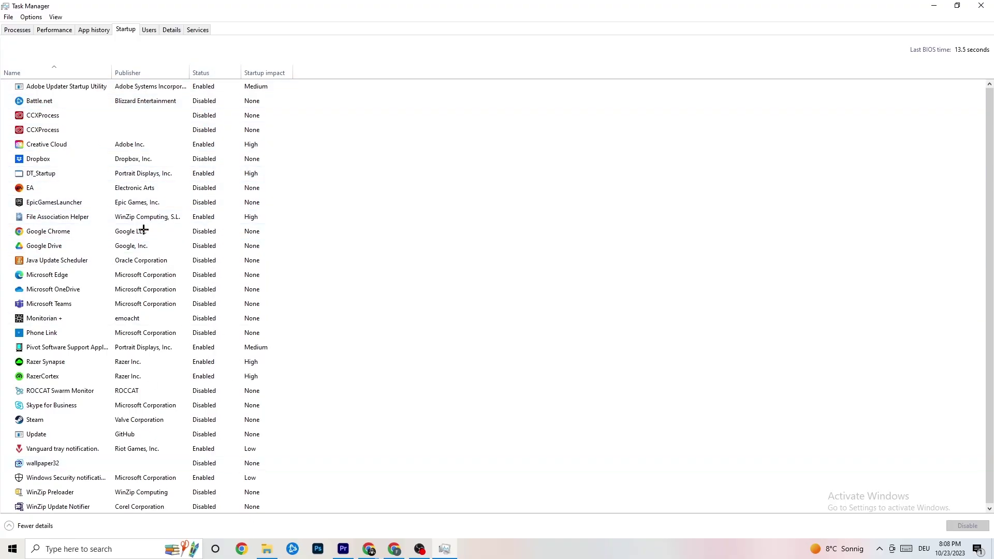
right_click(213, 90)
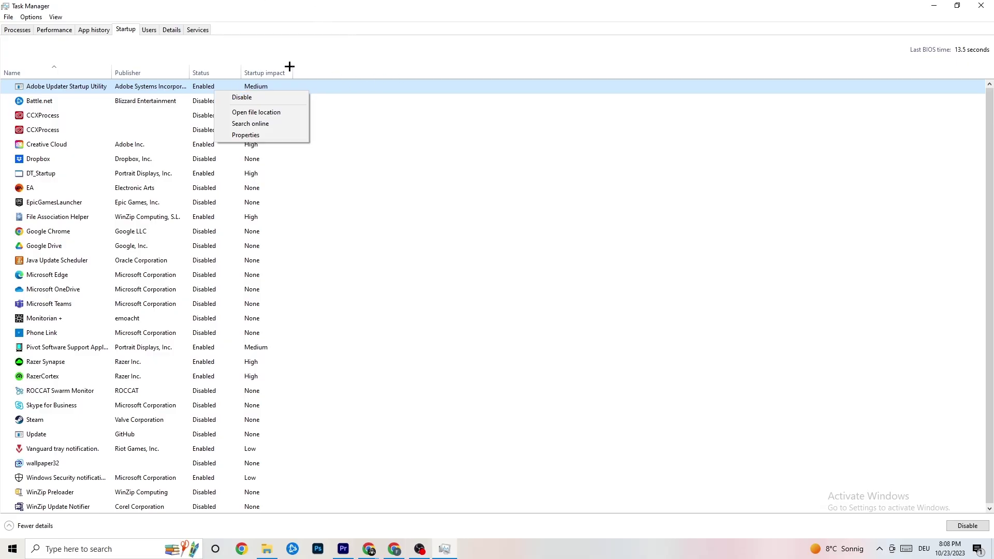
left_click(372, 2)
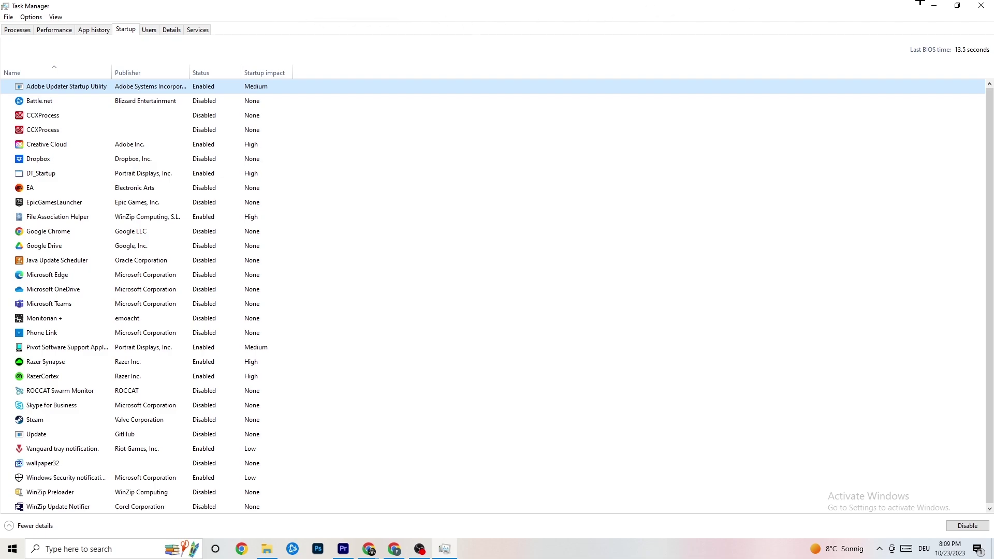
Close Task Manager and open the System display settings in Windows Settings.
left_click(981, 5)
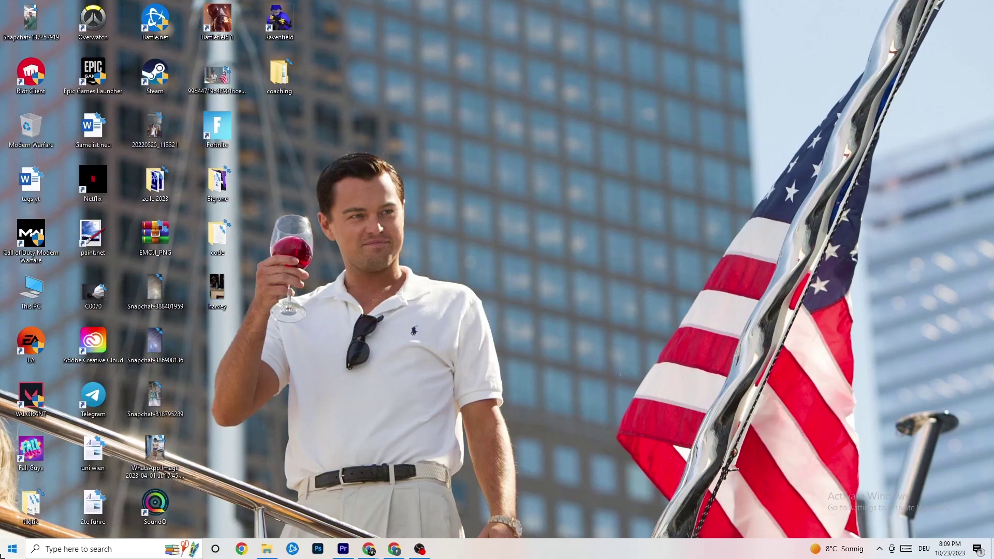
left_click(3, 555)
left_click(16, 504)
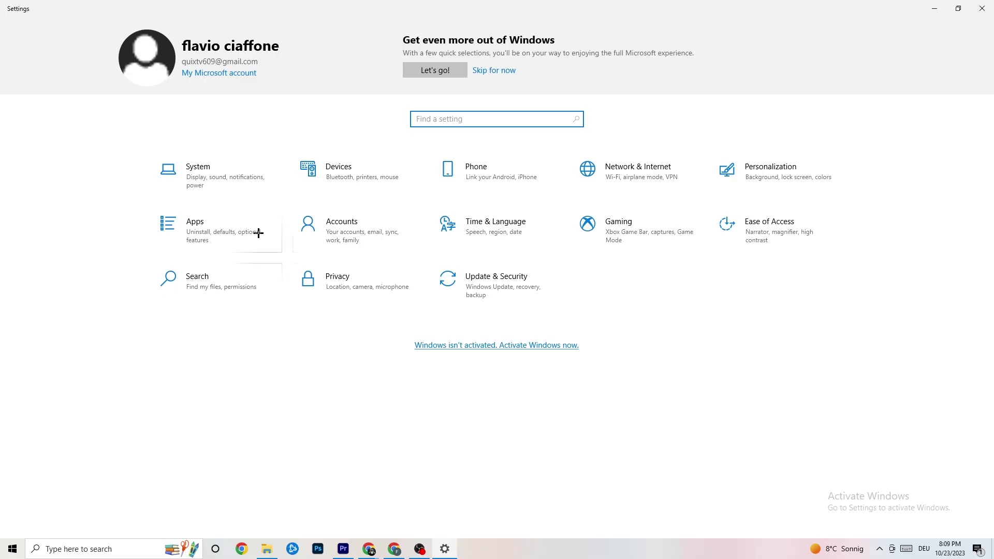
left_click(238, 185)
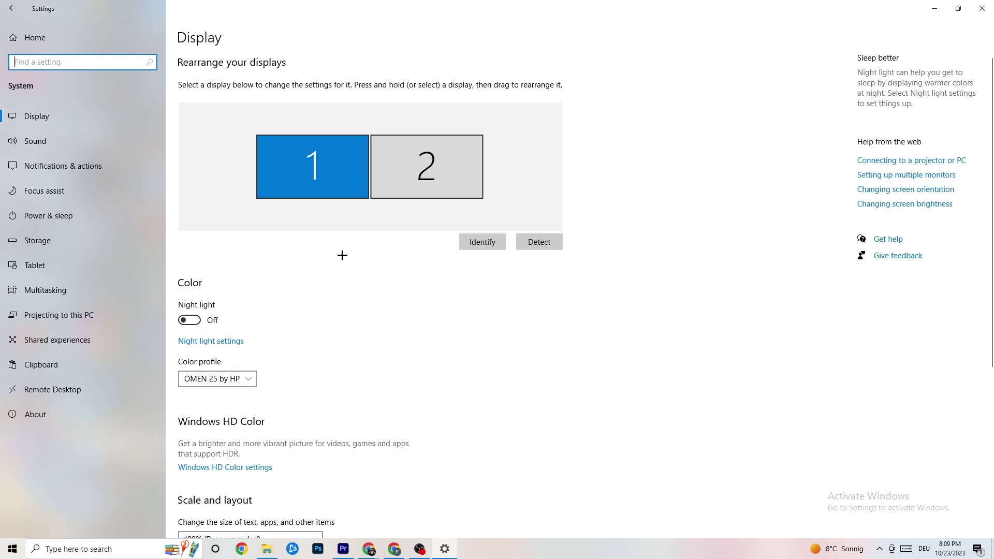
Examine the scaling and display resolution choices in the display settings without changing them.
scroll(559, 203, "down", 1)
scroll(559, 202, "up", 1)
scroll(490, 197, "down", 5)
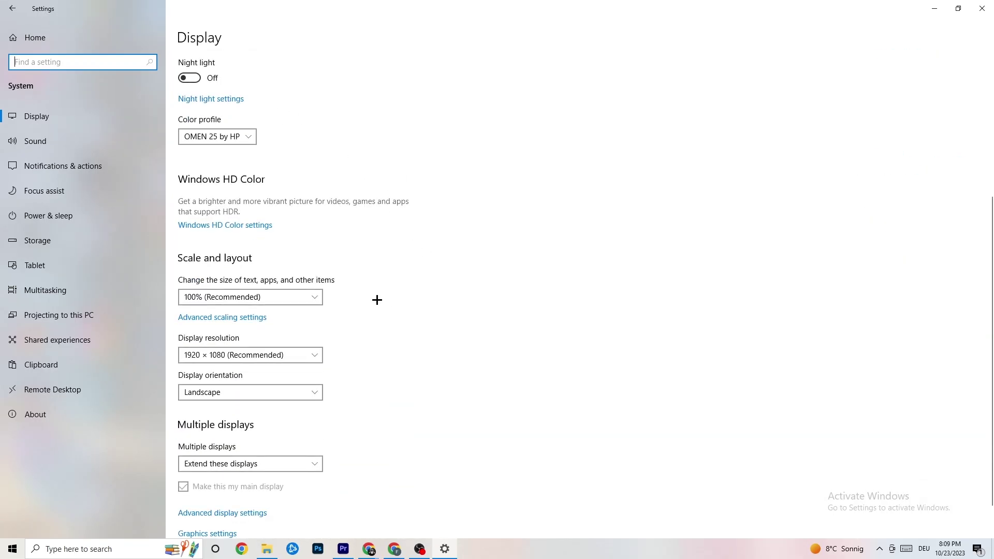
left_click(315, 299)
left_click(289, 290)
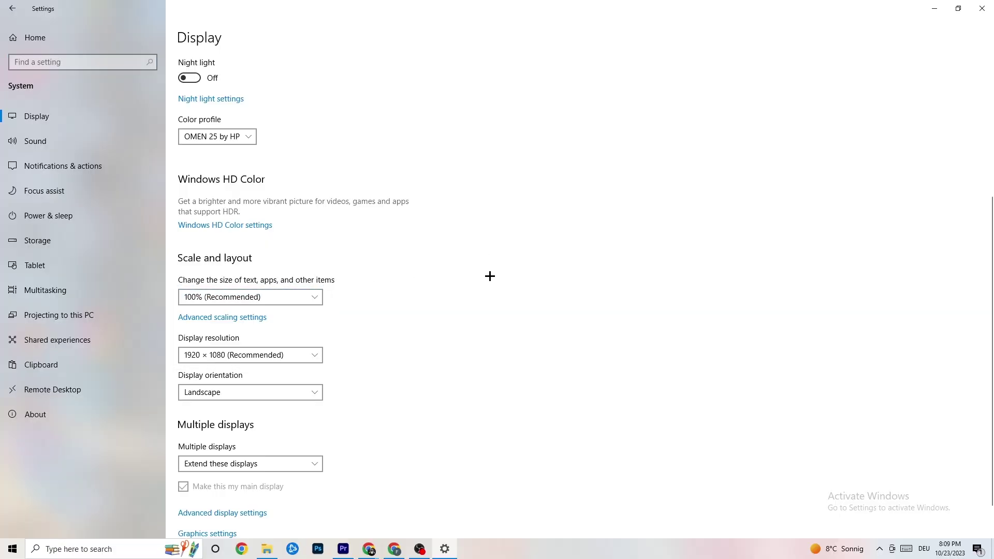
left_click(301, 356)
left_click(442, 312)
scroll(426, 285, "down", 1)
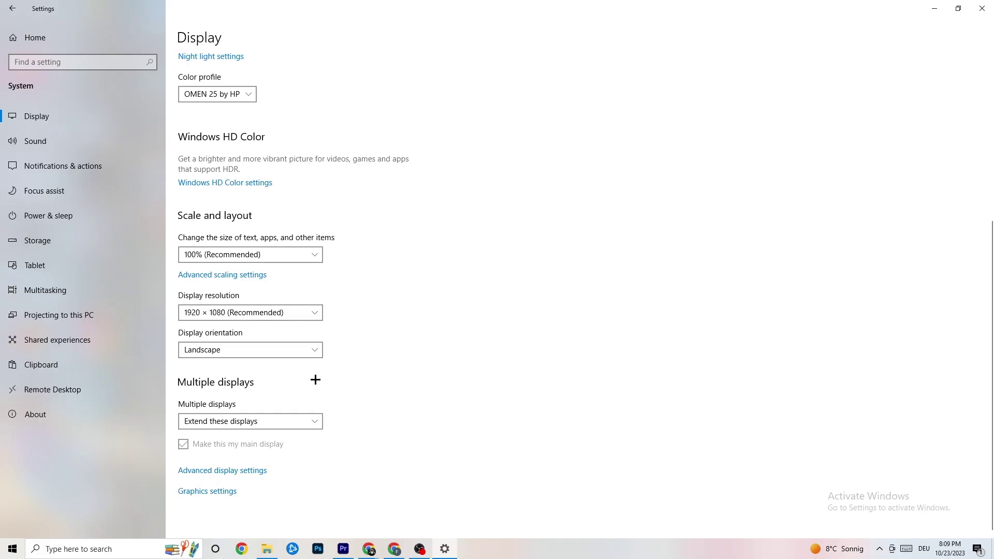
Review the available power plans in the additional power settings and close the Power Options window.
left_click(98, 215)
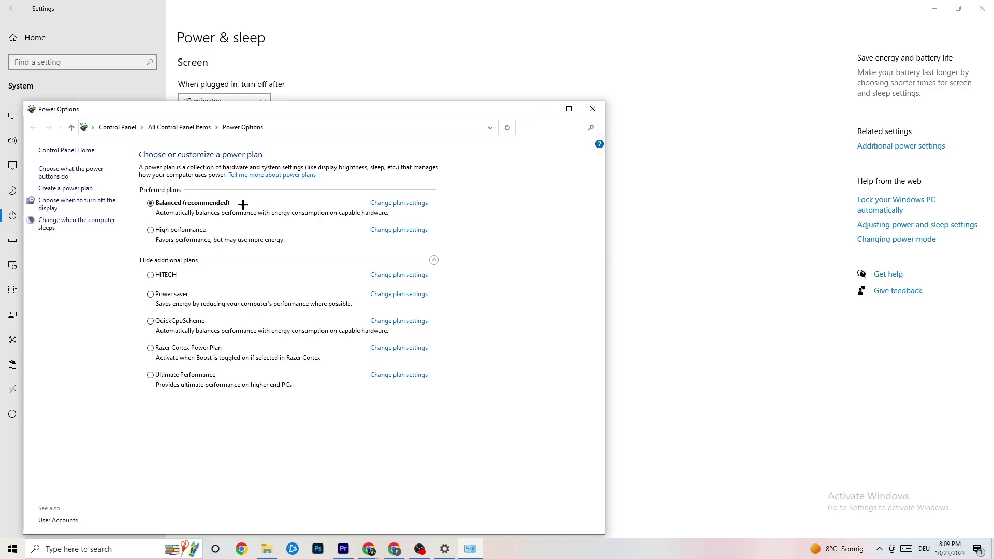
left_click(593, 110)
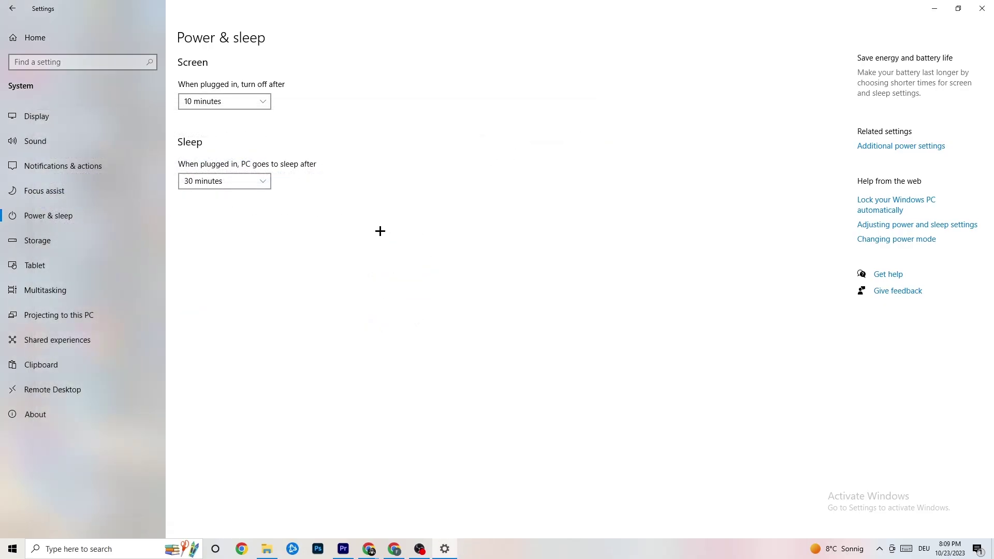
Inspect the Storage Sense configuration and its run frequency options, and return to the storage overview.
left_click(65, 248)
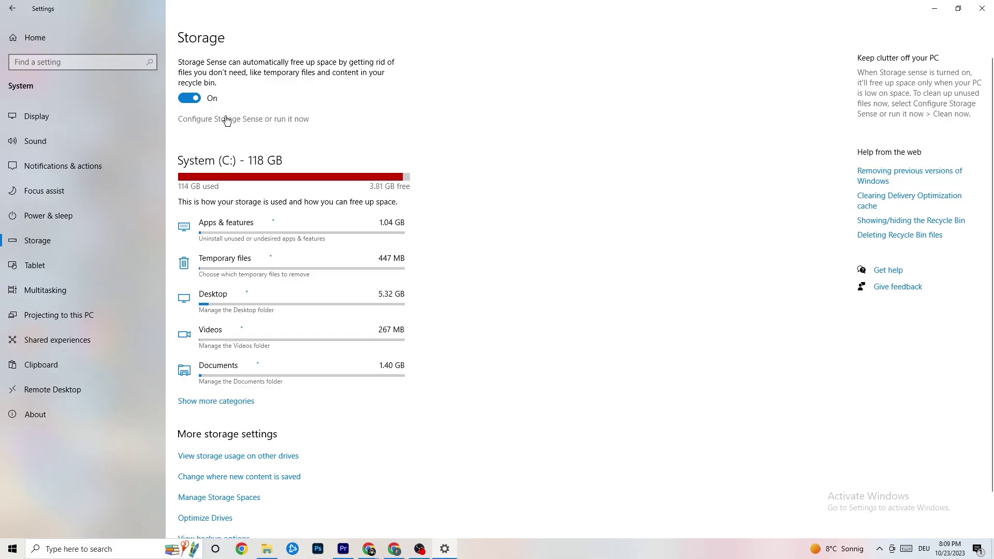
left_click(281, 122)
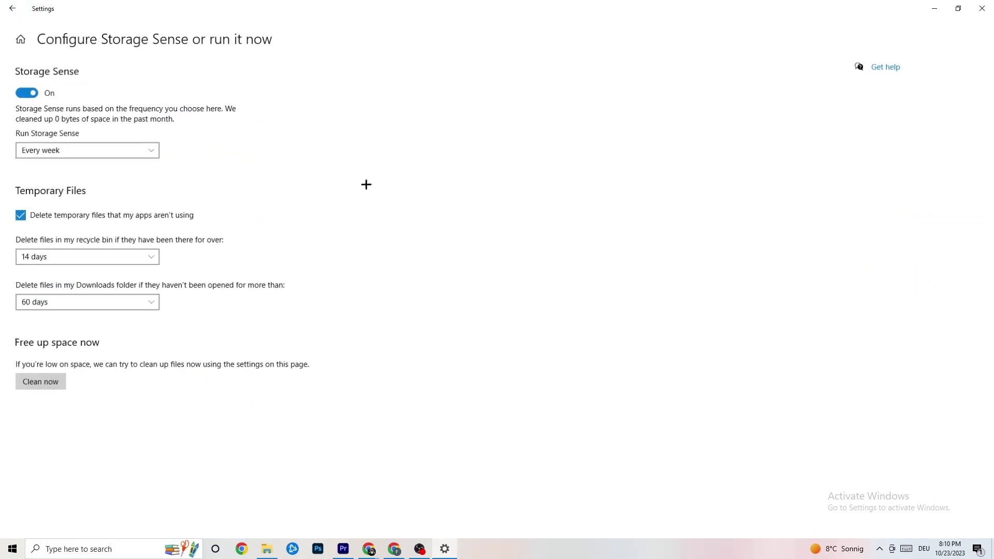
left_click(141, 154)
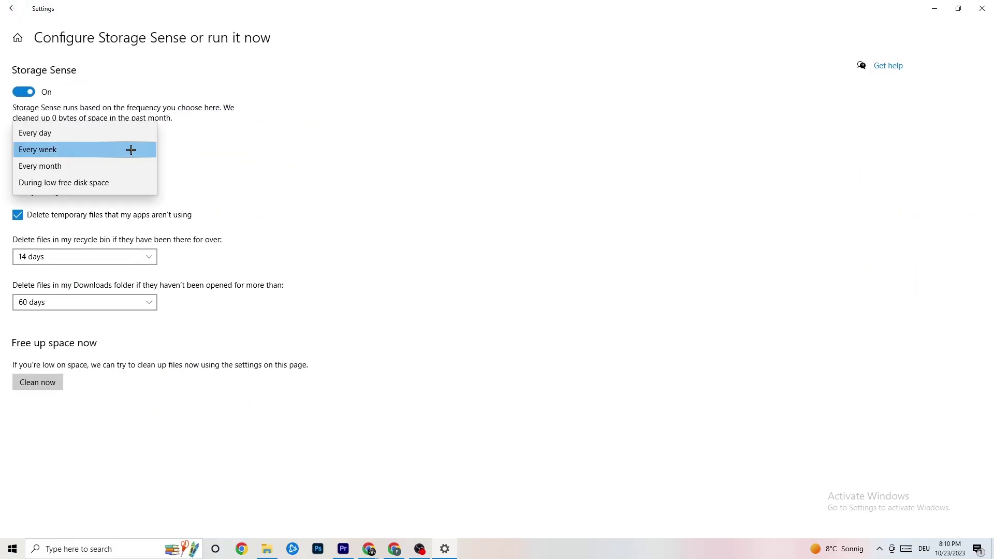
left_click(309, 147)
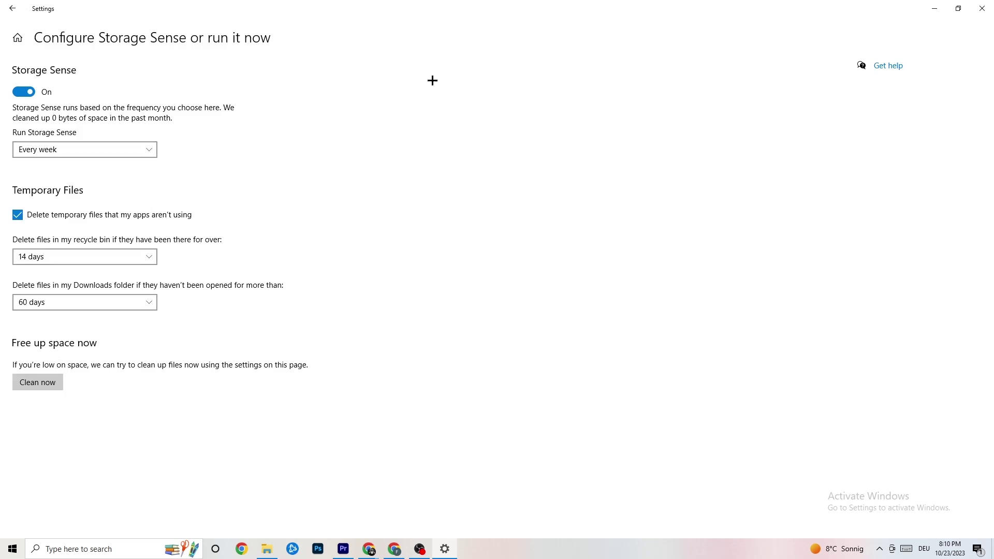
left_click(16, 11)
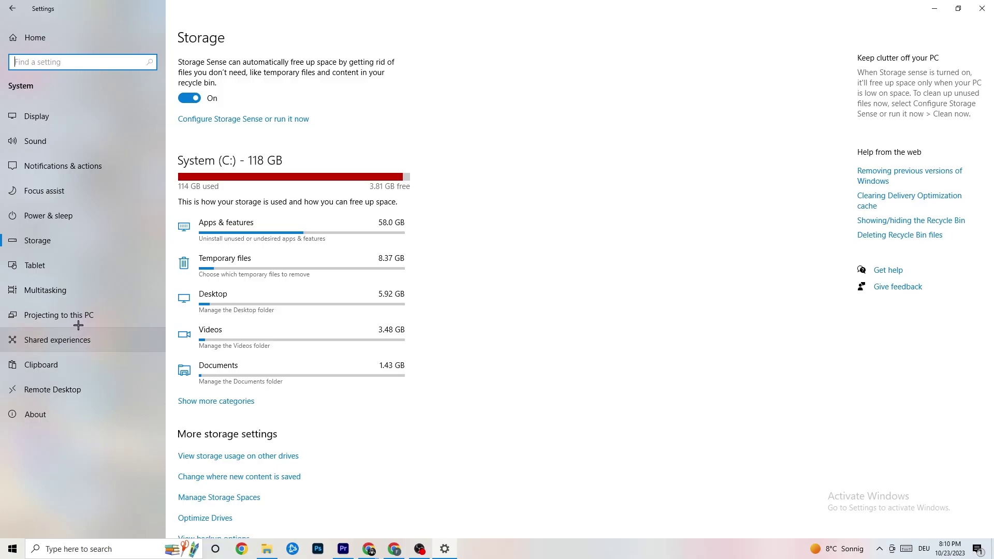
Look over the installed apps list and the default apps in the Apps settings.
left_click(9, 12)
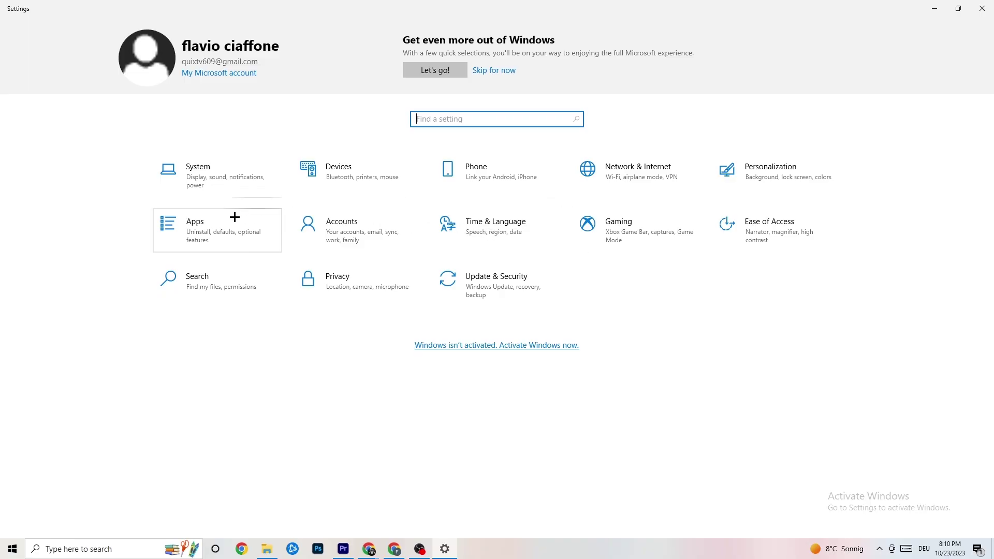
left_click(221, 228)
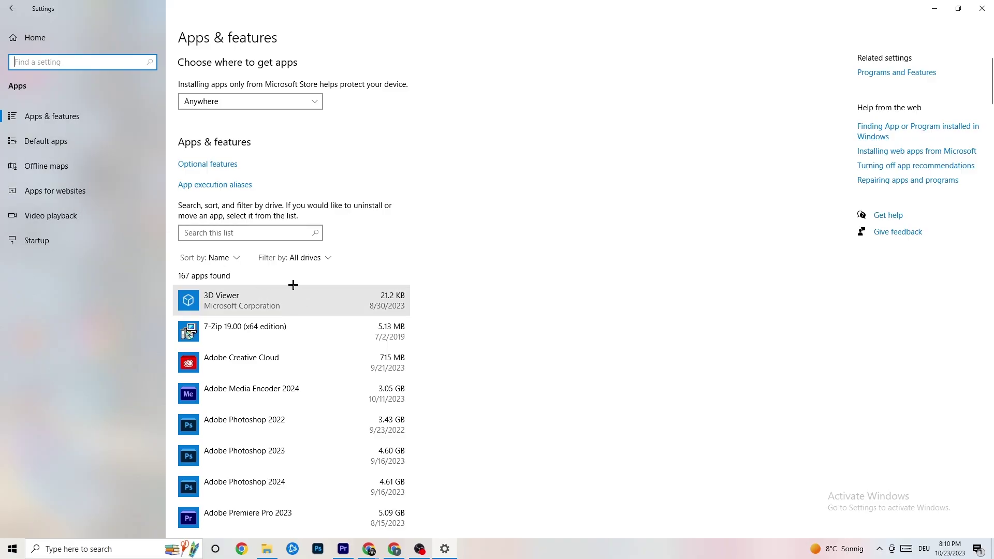
left_click(78, 142)
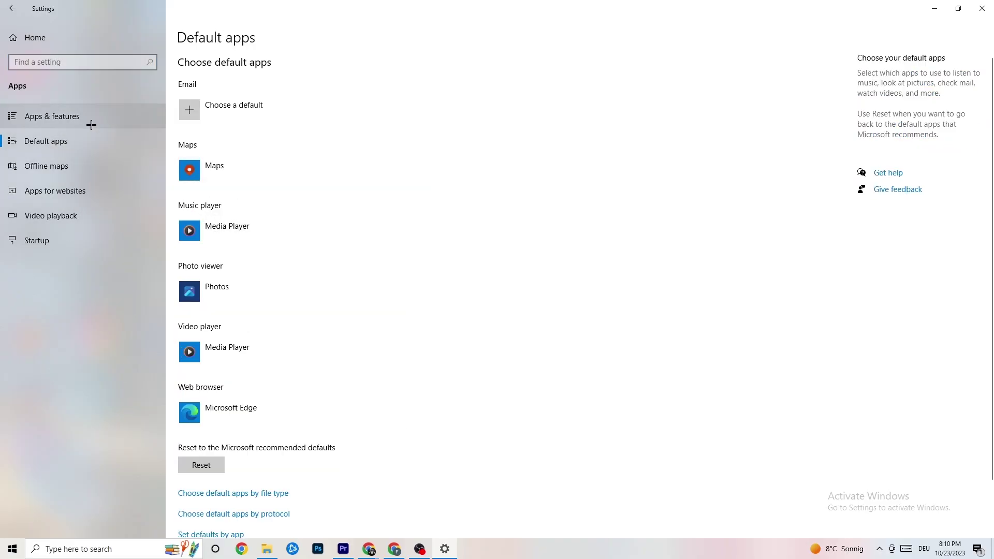
left_click(75, 117)
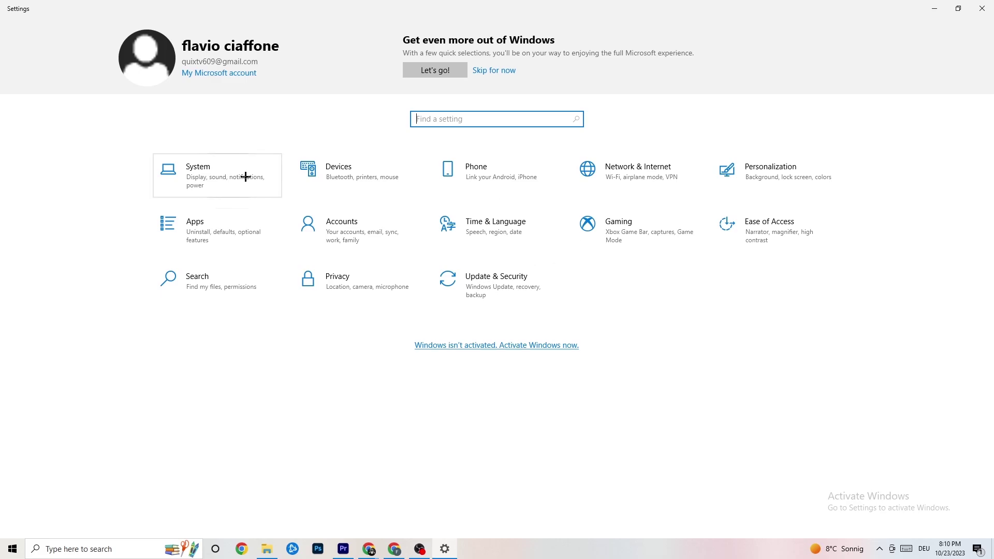
Check the Xbox Game Bar, Captures and Game Mode settings, and open Update & Security.
left_click(640, 243)
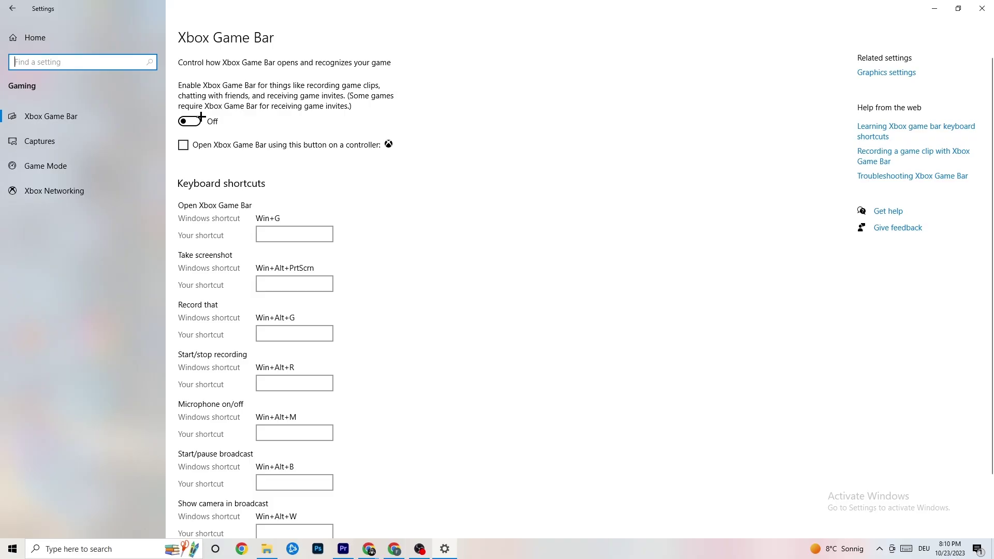
left_click(98, 141)
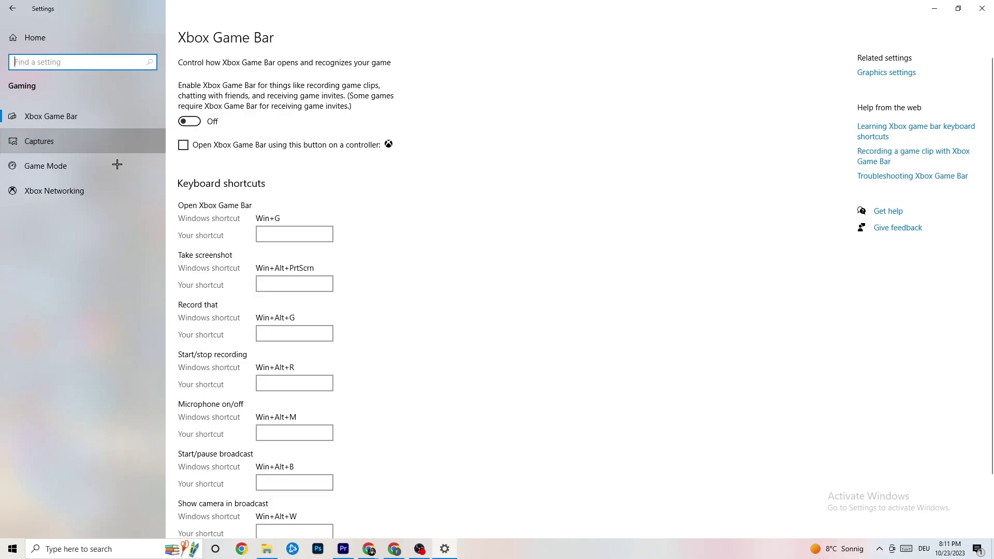
scroll(346, 221, "down", 2)
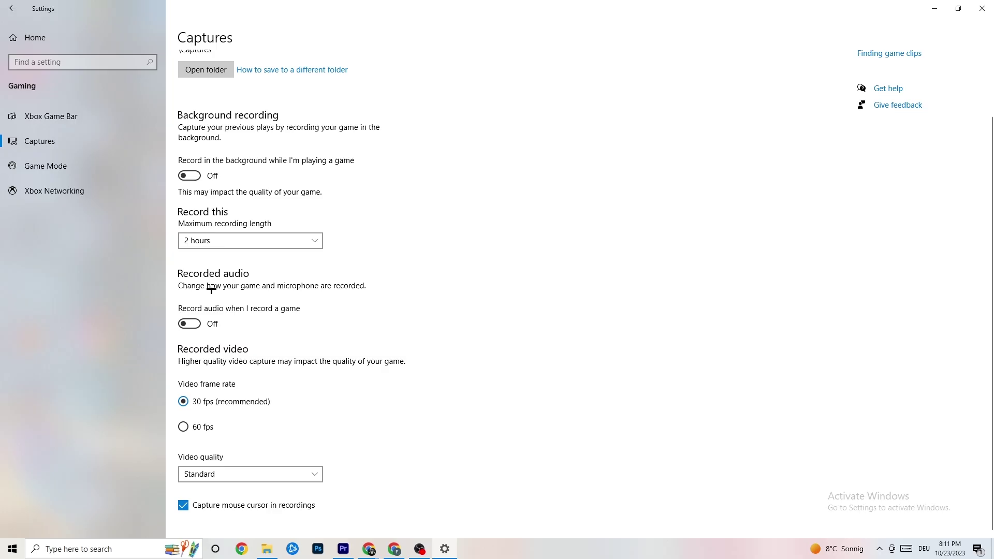
left_click(66, 164)
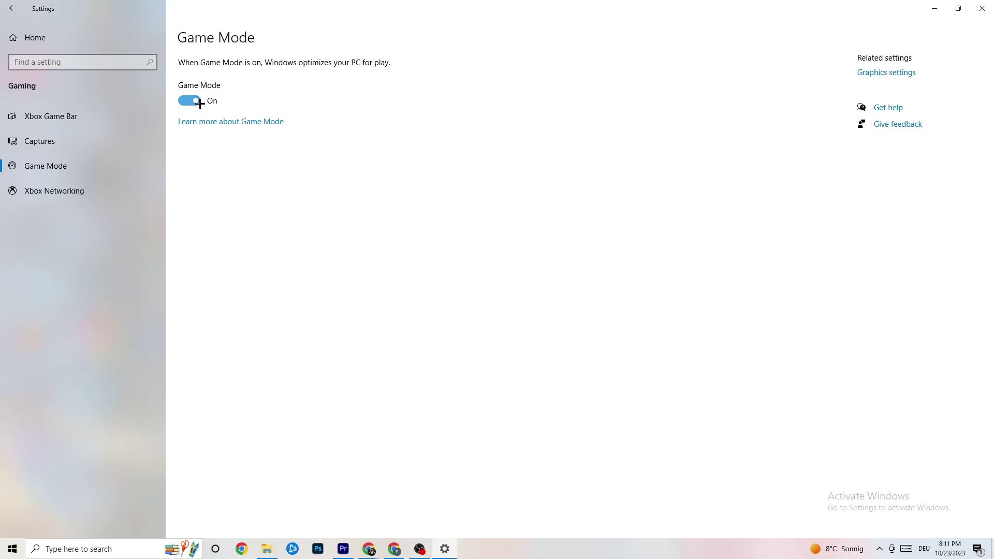
left_click(33, 36)
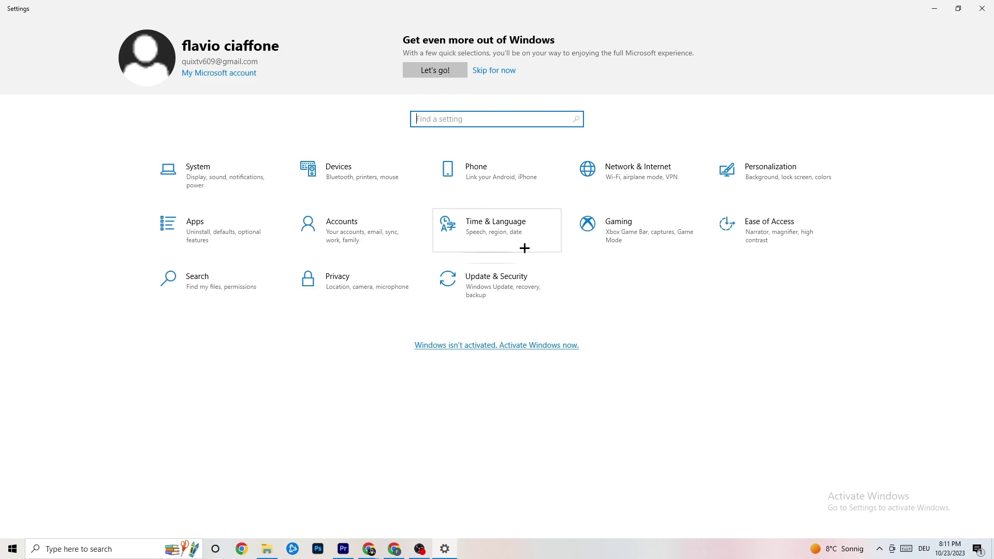
left_click(505, 280)
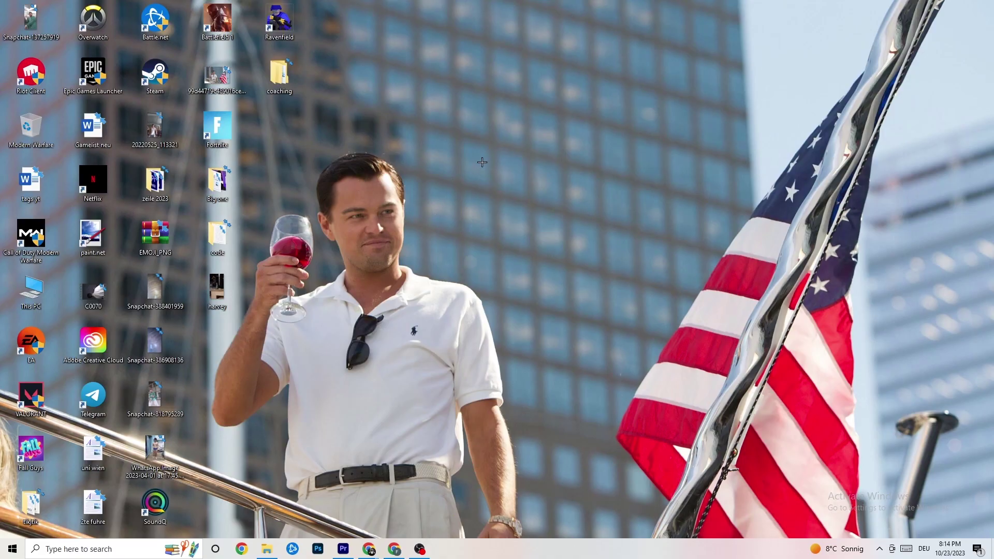
Open NVIDIA Control Panel from the desktop and examine the 3D image settings with preview.
right_click(445, 135)
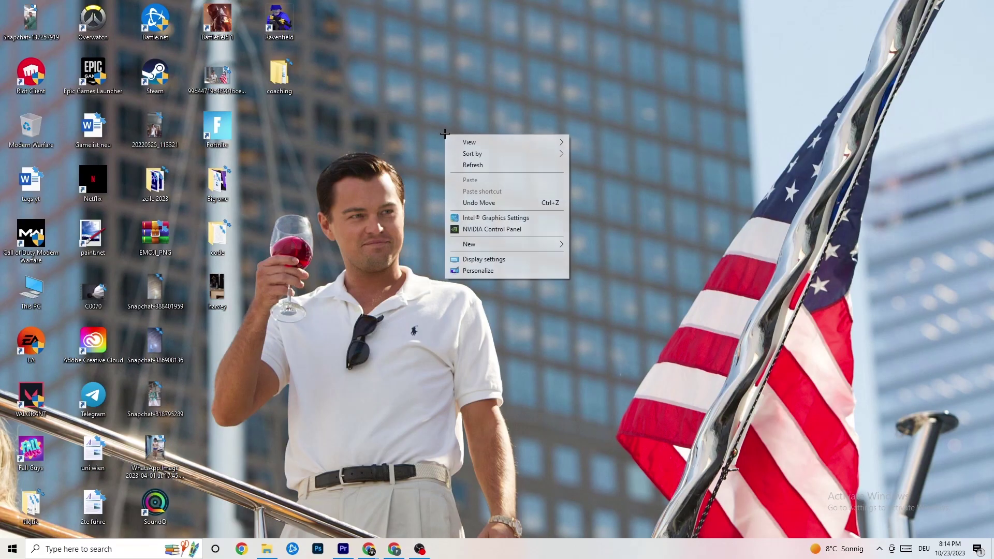
left_click(481, 231)
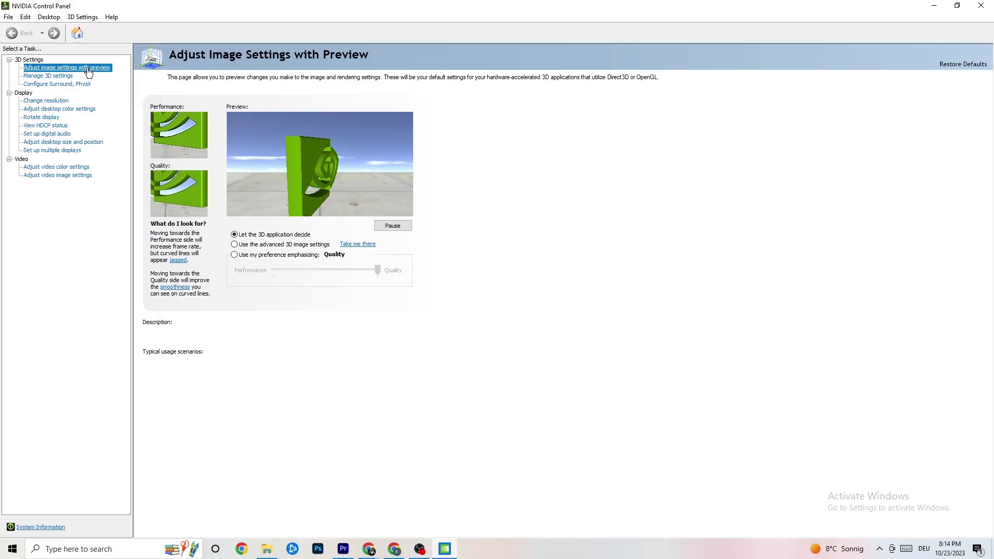
mouse_move(261, 240)
mouse_move(272, 271)
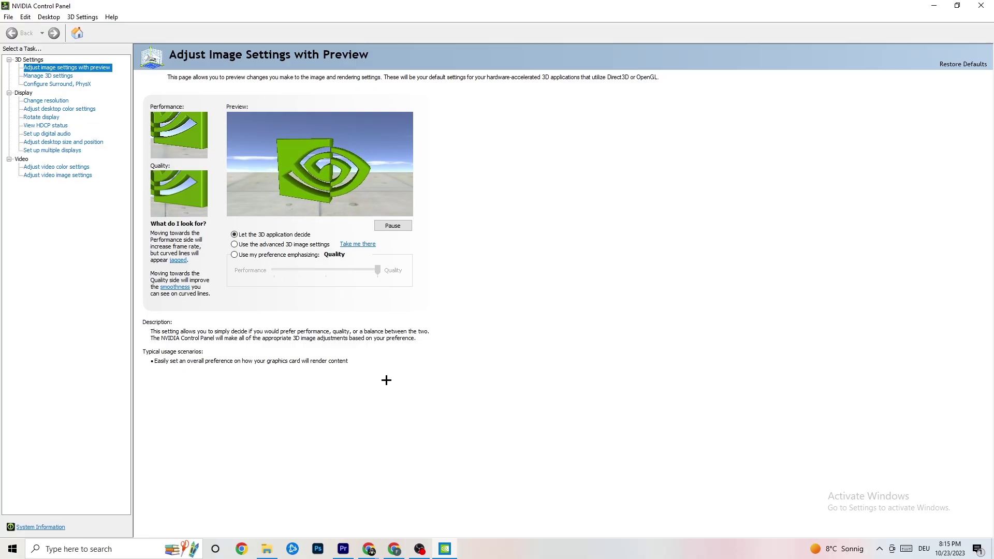
Review the resolution and refresh rate settings for the display and close NVIDIA Control Panel.
left_click(43, 101)
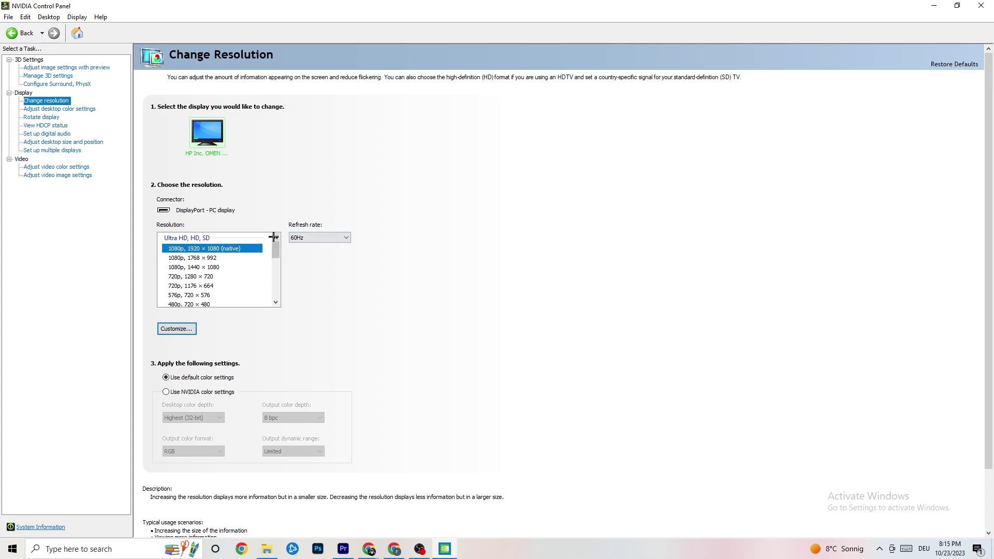
scroll(275, 251, "down", 1)
scroll(276, 251, "up", 1)
key("alt+F4")
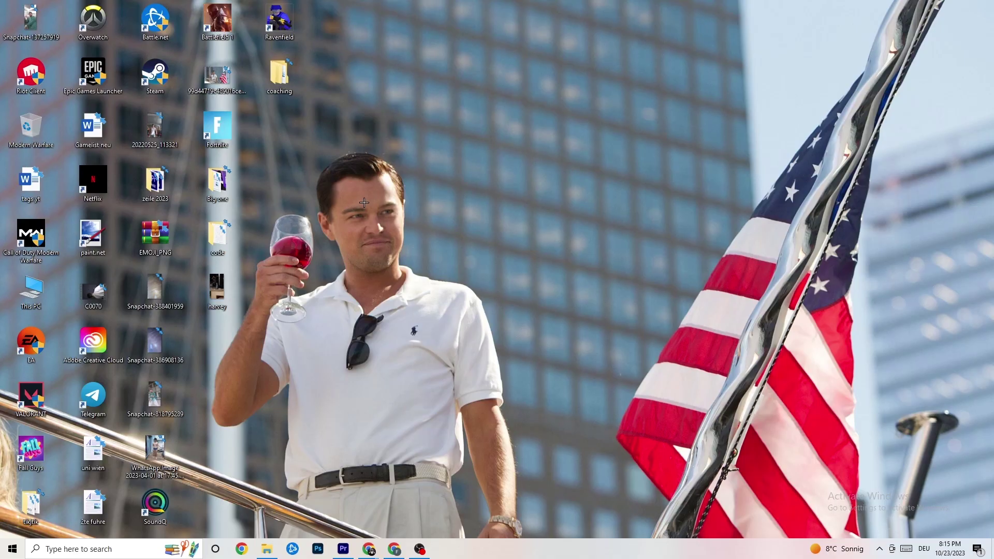
Show the sleep, shut down and restart options of the PC and dismiss them without choosing one.
left_click(12, 549)
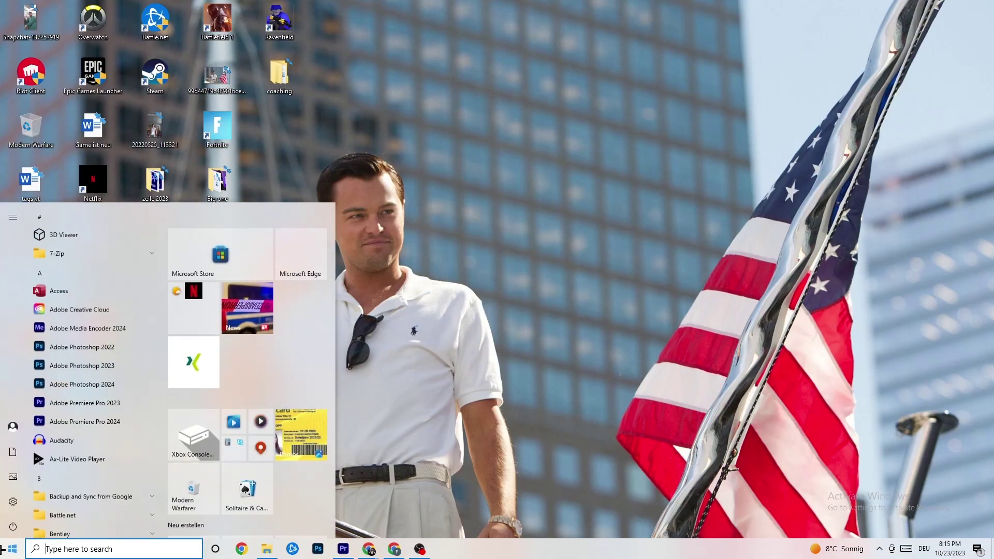
left_click(13, 526)
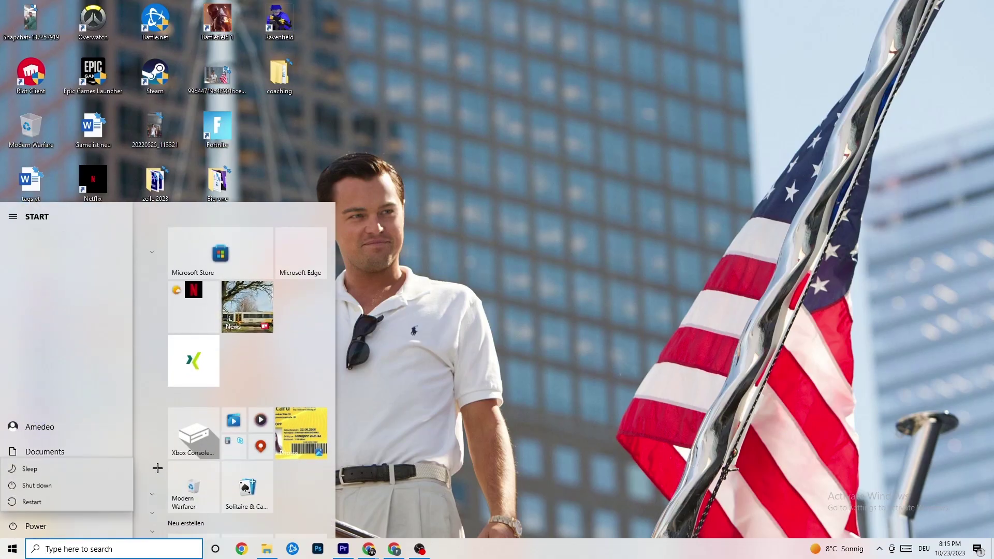
left_click(547, 249)
left_click(523, 84)
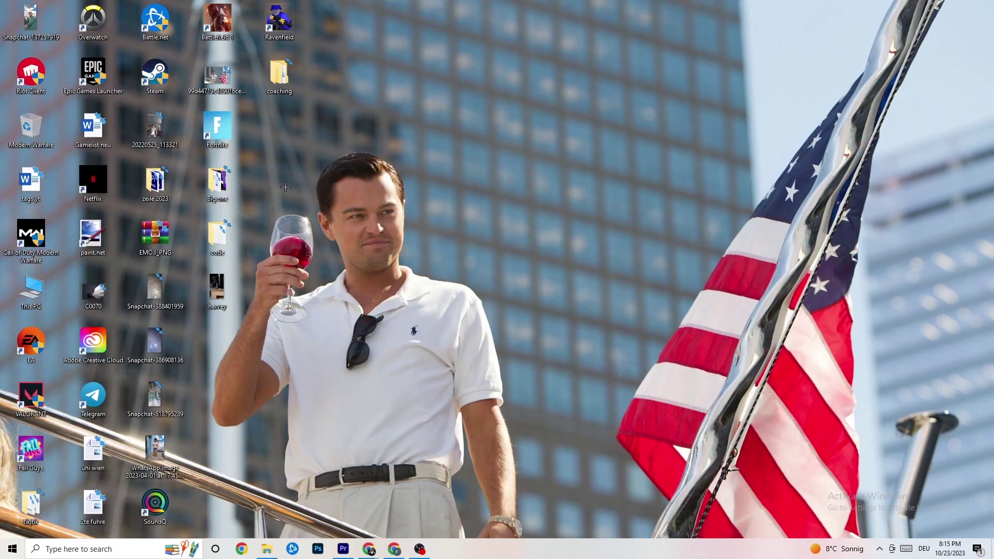